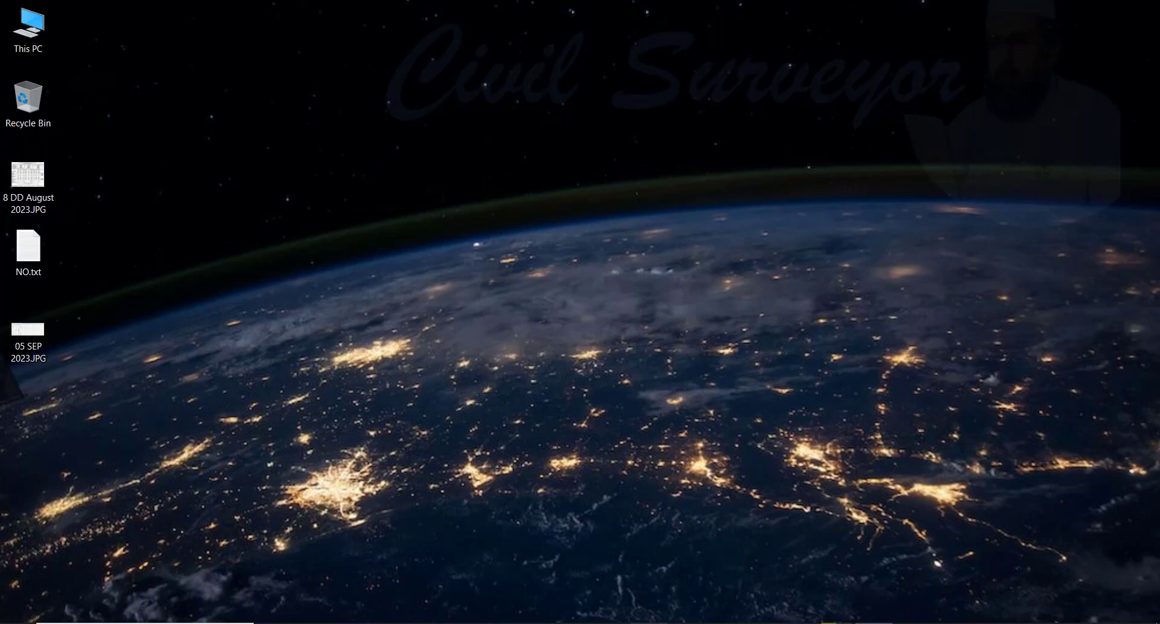
# - Restore the project and raise the NSL surface, setting its preview value to 1 above the lane
pyautogui.click(634, 529)
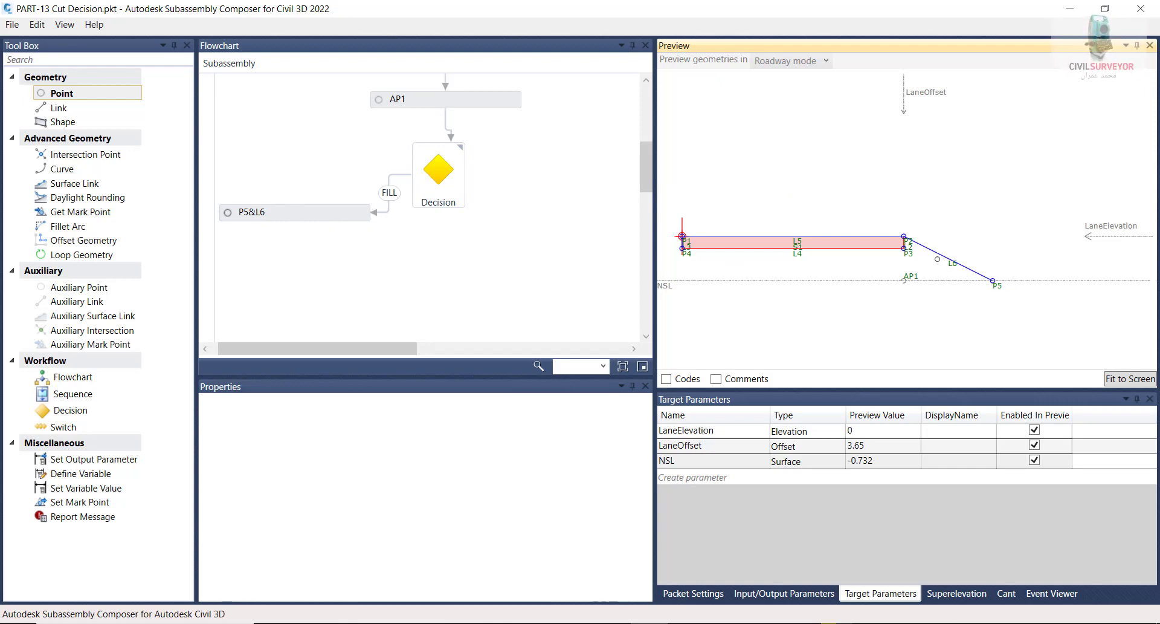
pyautogui.moveTo(665, 287); pyautogui.dragTo(704, 195)
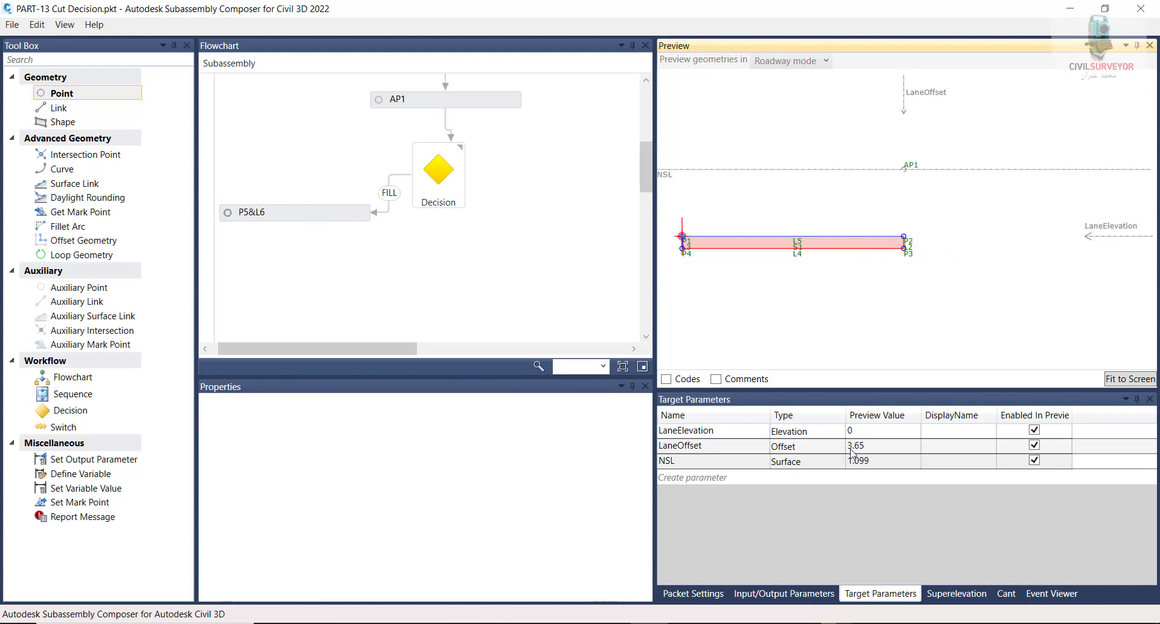
pyautogui.click(875, 461)
pyautogui.click(876, 462)
pyautogui.write('1')
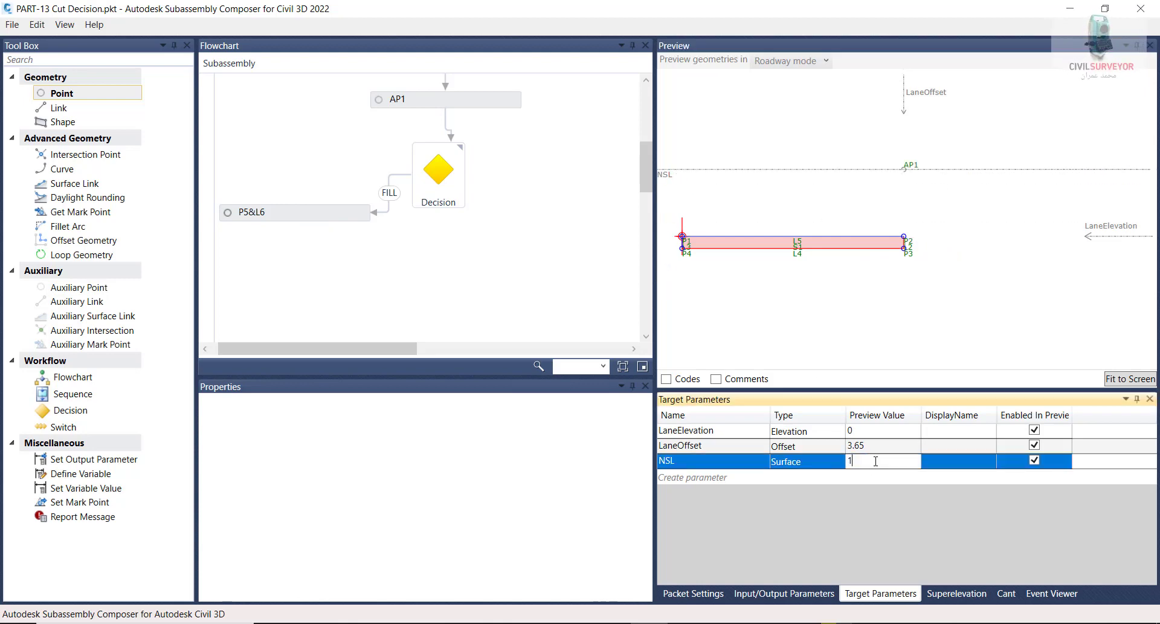
pyautogui.press('Return')
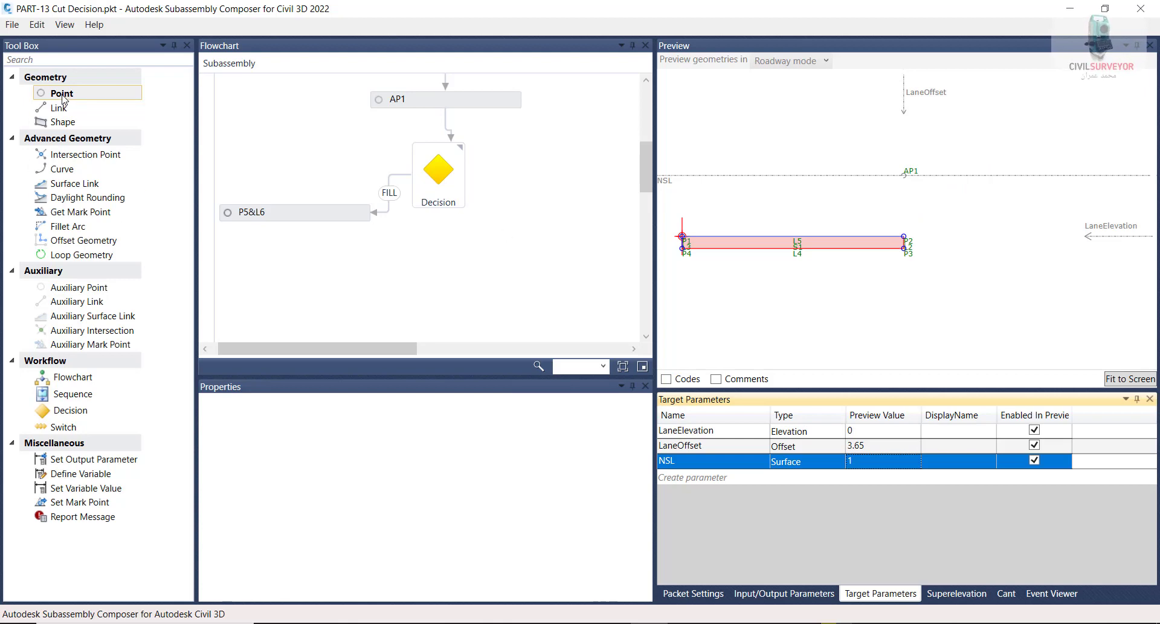
# - Drop a new Point from the Tool Box below P5&L6, creating P6&L7
pyautogui.moveTo(63, 95)
pyautogui.mouseDown()
pyautogui.moveTo(105, 127)
pyautogui.moveTo(430, 225)
pyautogui.mouseUp()
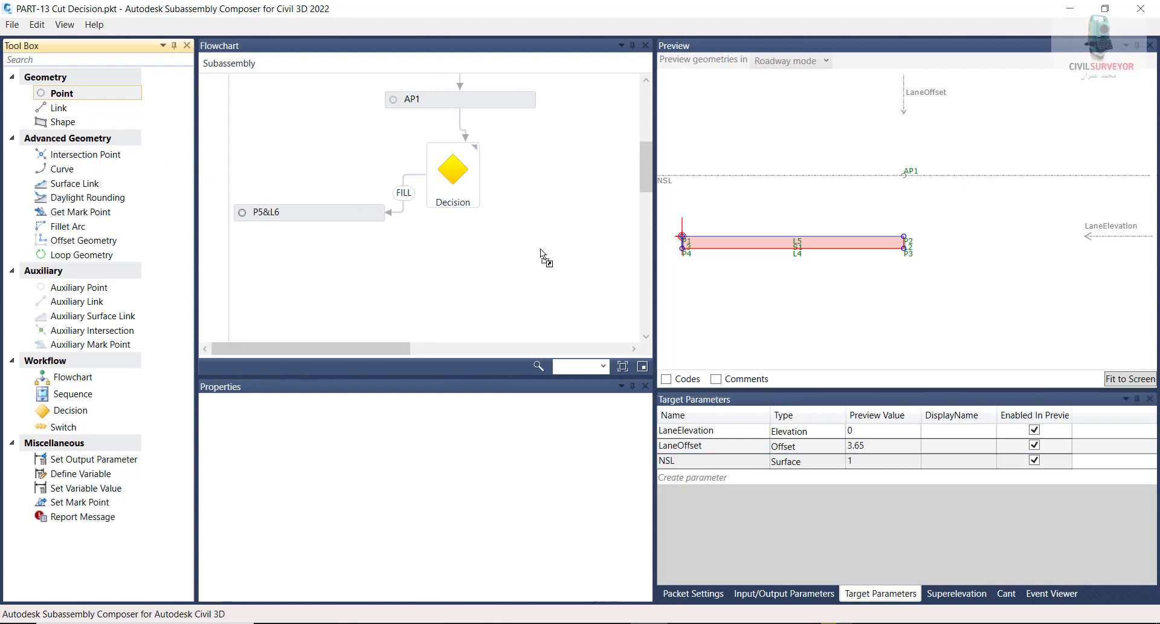
pyautogui.moveTo(540, 248); pyautogui.dragTo(540, 251)
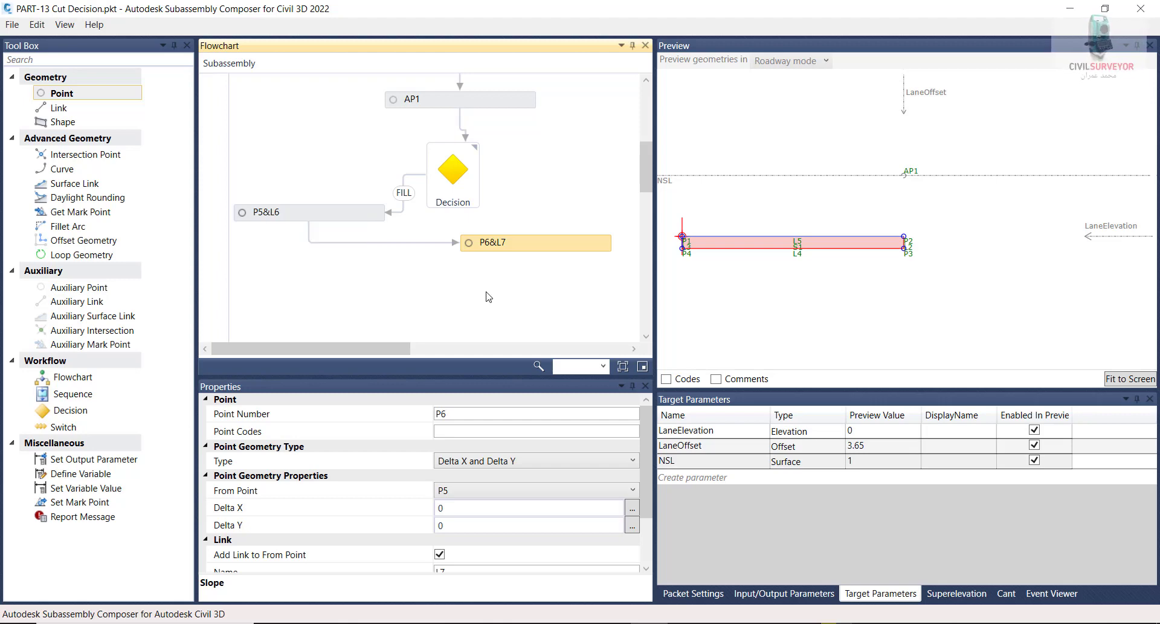
pyautogui.moveTo(383, 348)
pyautogui.mouseDown()
pyautogui.moveTo(404, 349)
pyautogui.moveTo(394, 349)
pyautogui.mouseUp()
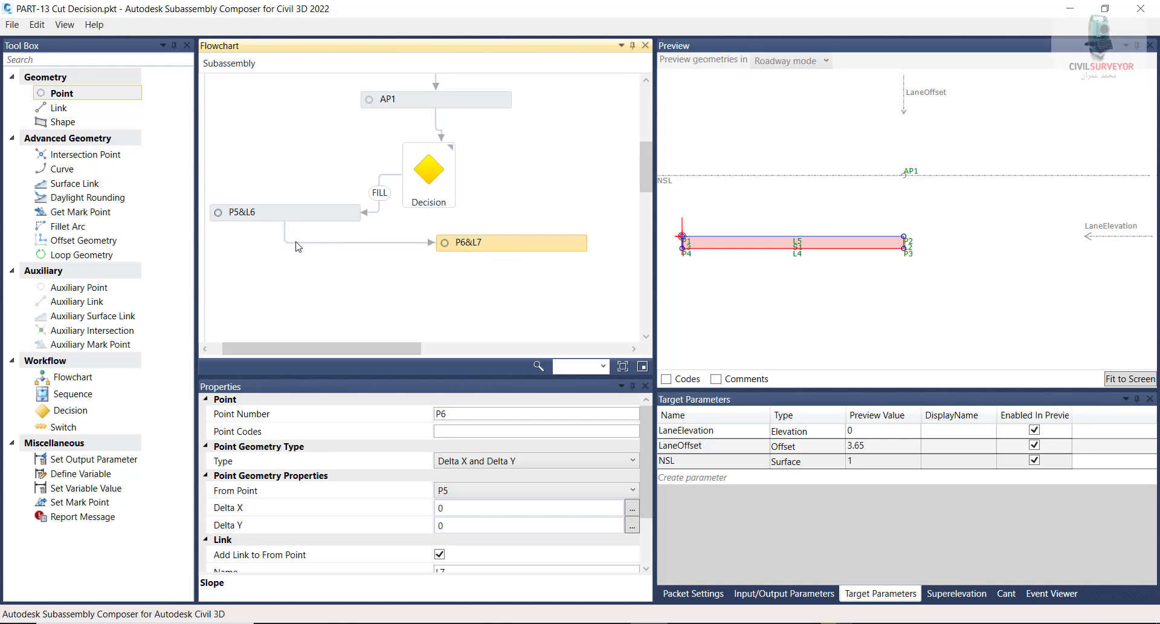
# - Delete the P5&L6 connector and link P6&L7 from the Decision's CUT outcome
pyautogui.click(296, 242)
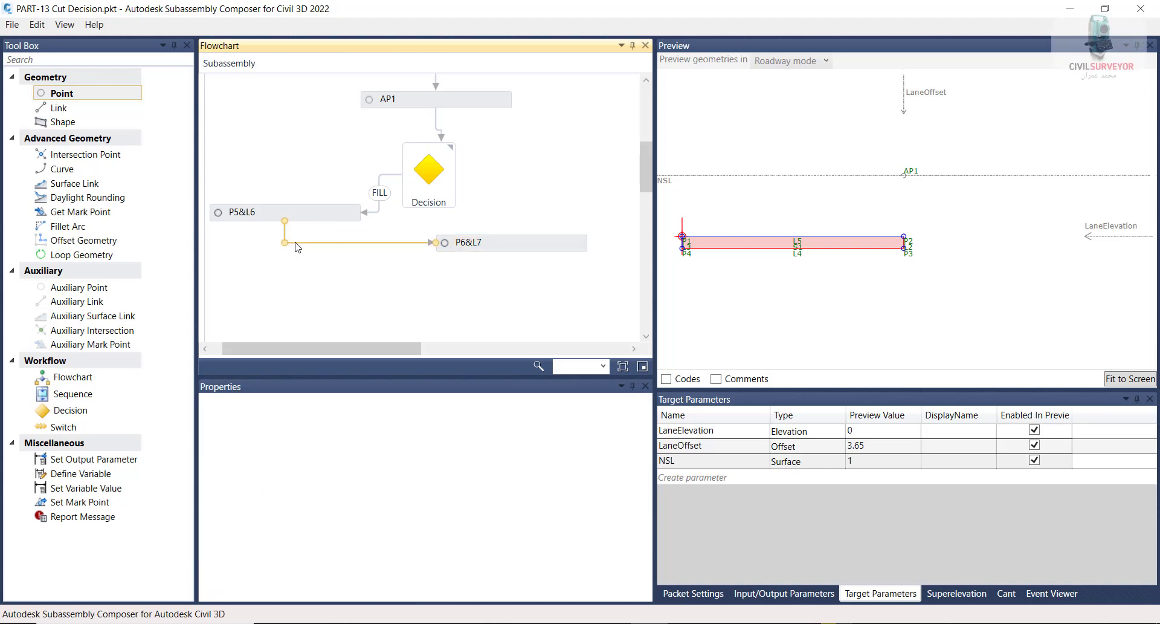
pyautogui.press('Delete')
pyautogui.moveTo(458, 175)
pyautogui.mouseDown()
pyautogui.moveTo(497, 180)
pyautogui.moveTo(518, 240)
pyautogui.mouseUp()
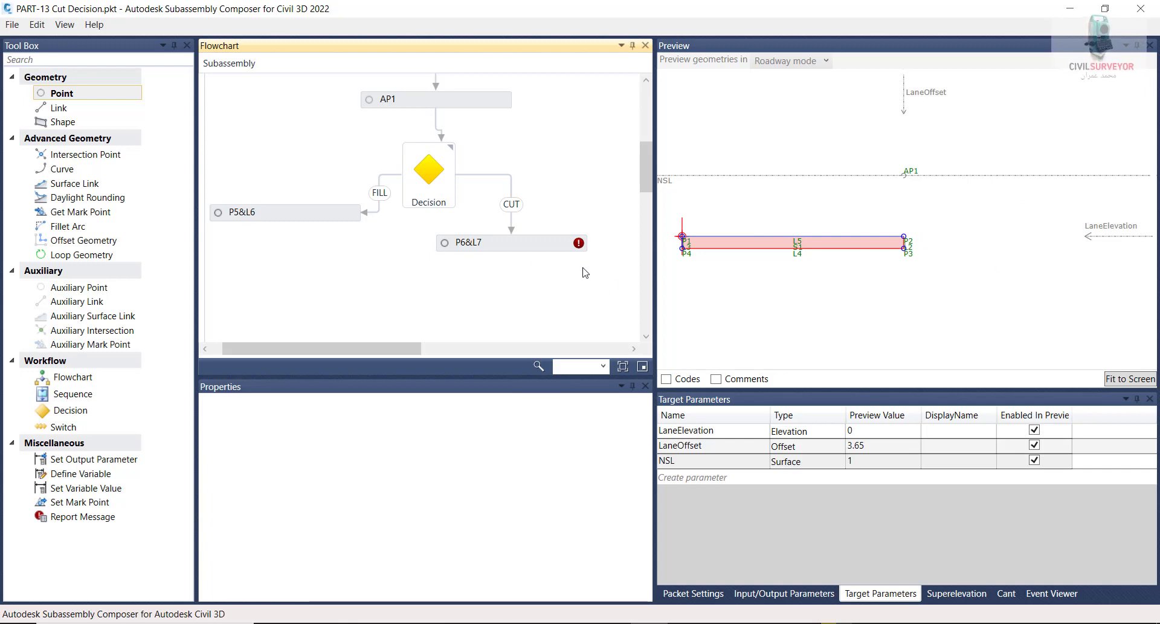
pyautogui.click(484, 252)
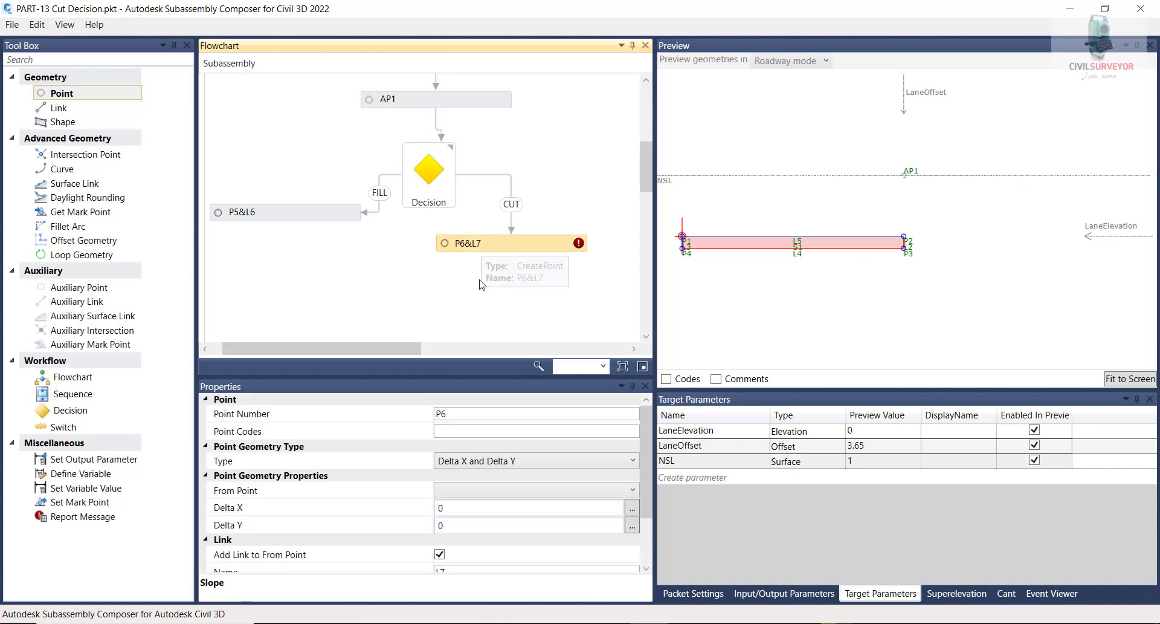
# - Make P6 a Slope and Delta X point starting from P2
pyautogui.click(481, 280)
pyautogui.click(484, 248)
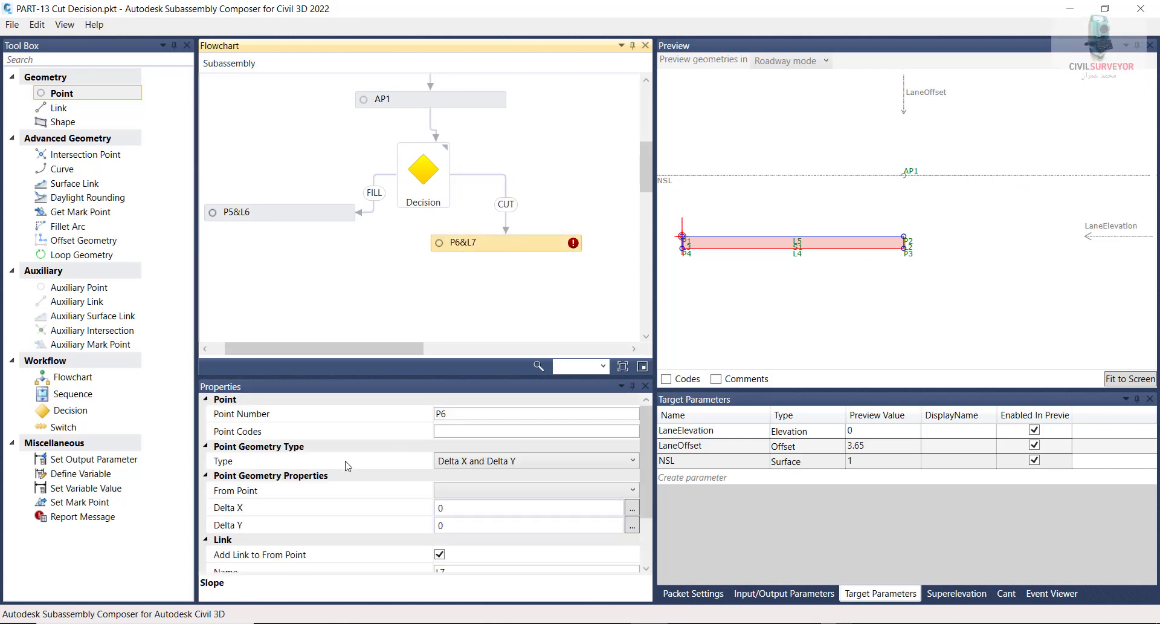
pyautogui.click(458, 463)
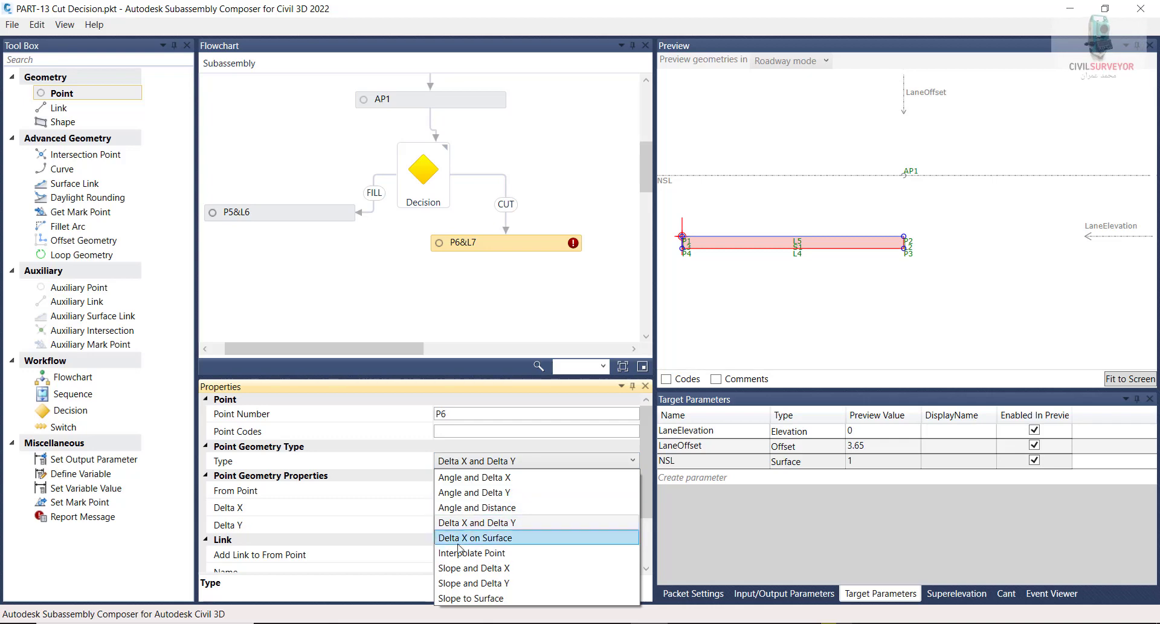
pyautogui.click(459, 568)
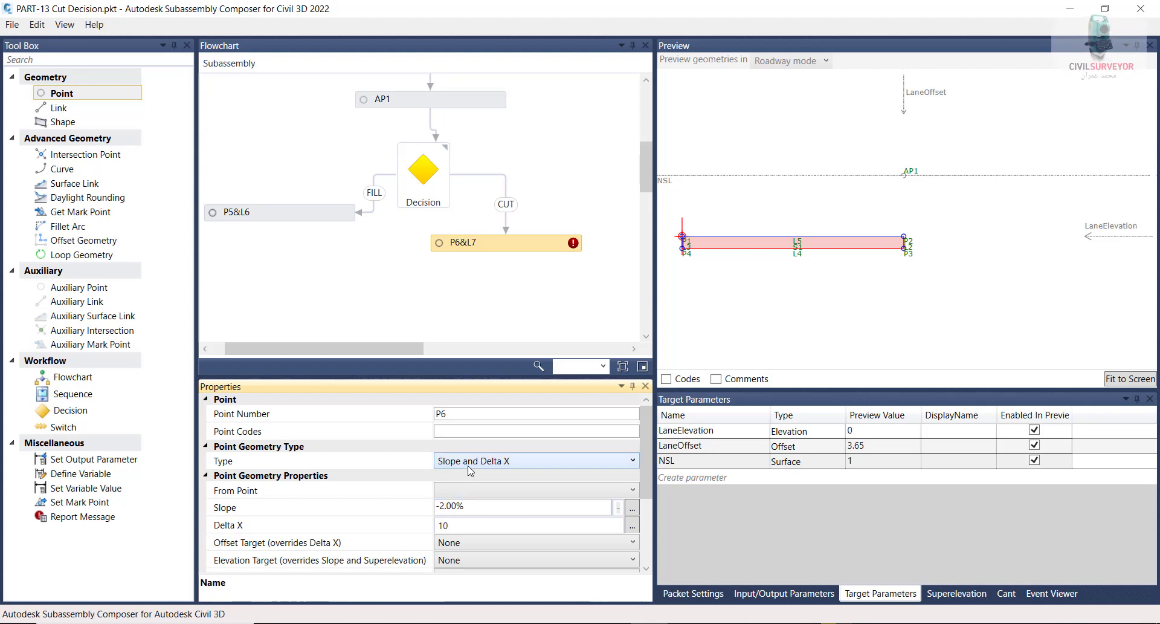
pyautogui.click(463, 490)
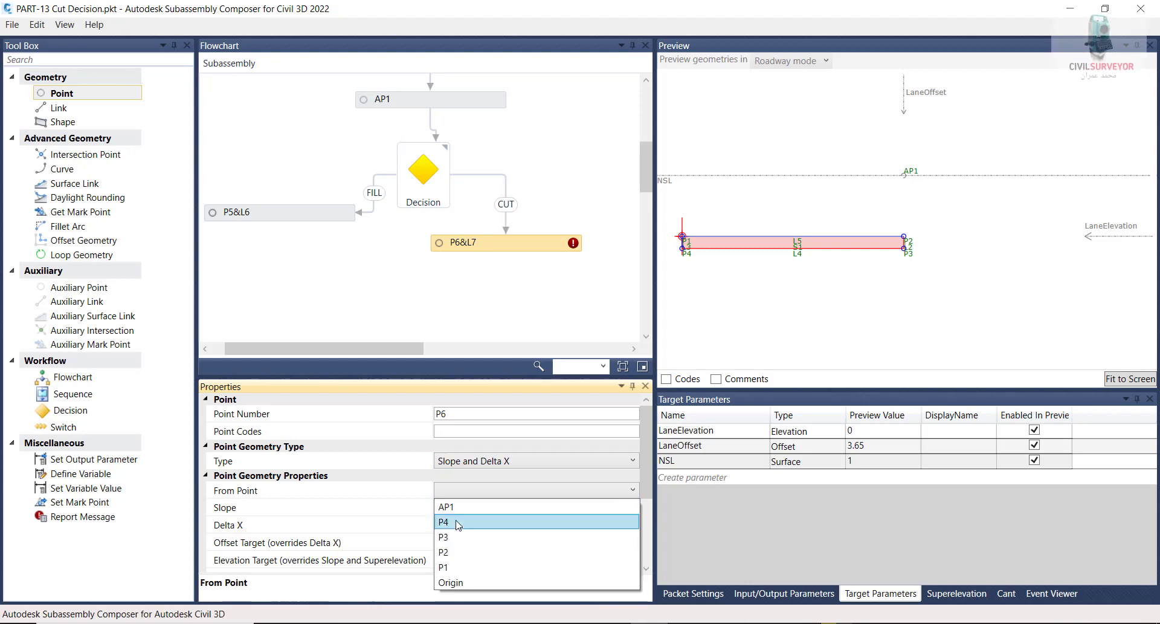
pyautogui.click(447, 552)
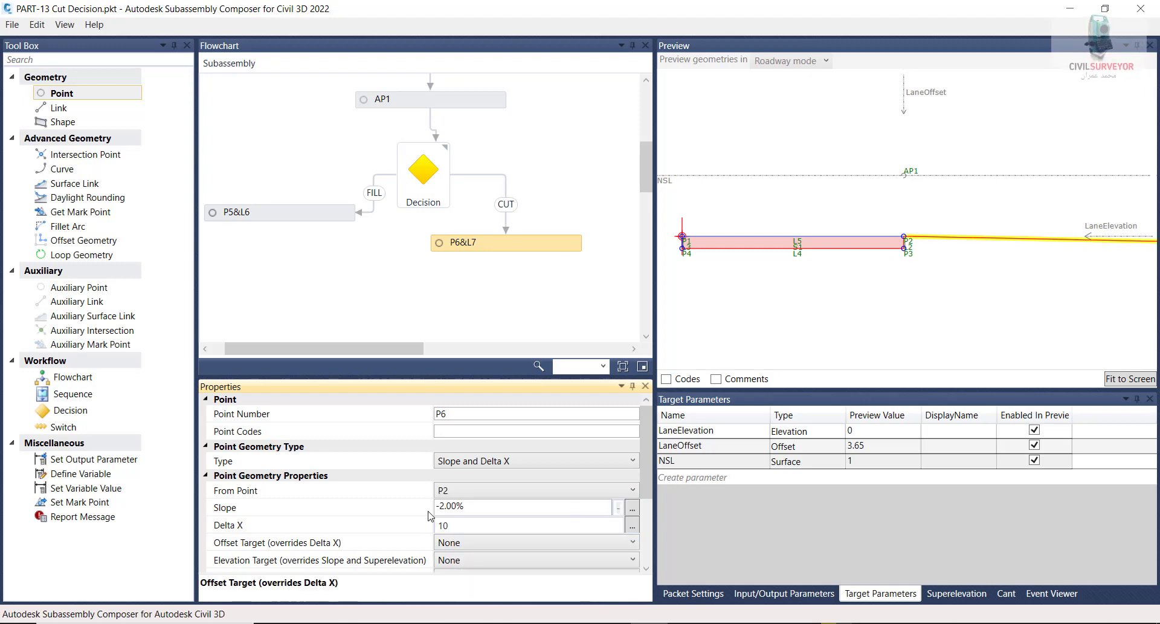
# - Give P6 a -2:1 slope and a Delta X of 0.68
pyautogui.moveTo(472, 507); pyautogui.dragTo(445, 507)
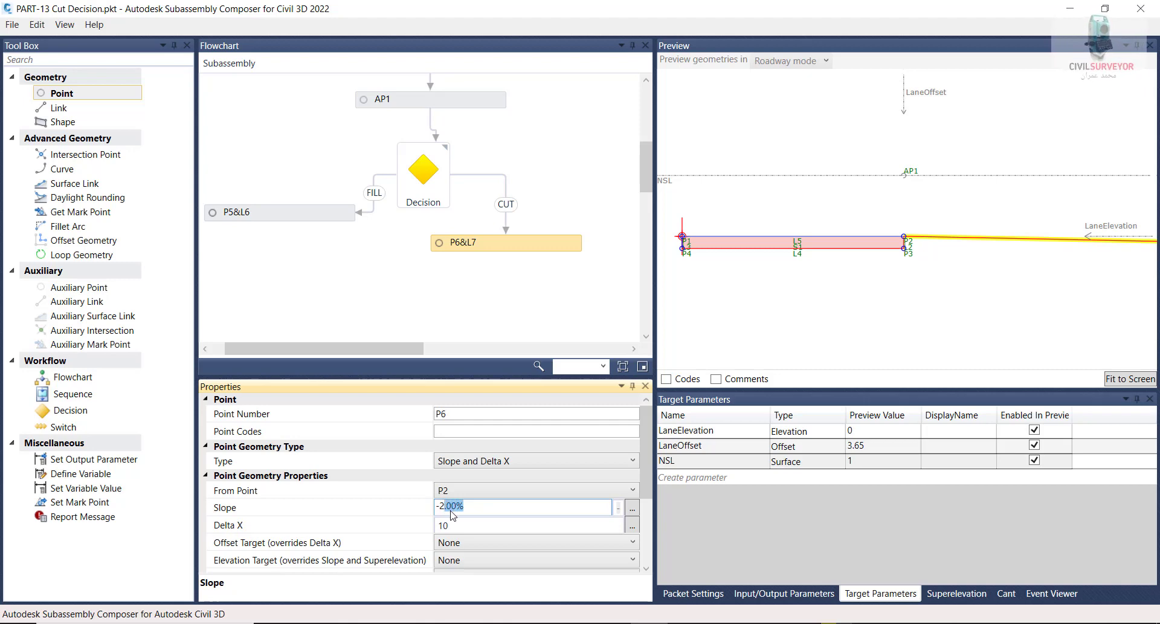
pyautogui.press('BackSpace')
pyautogui.write('1')
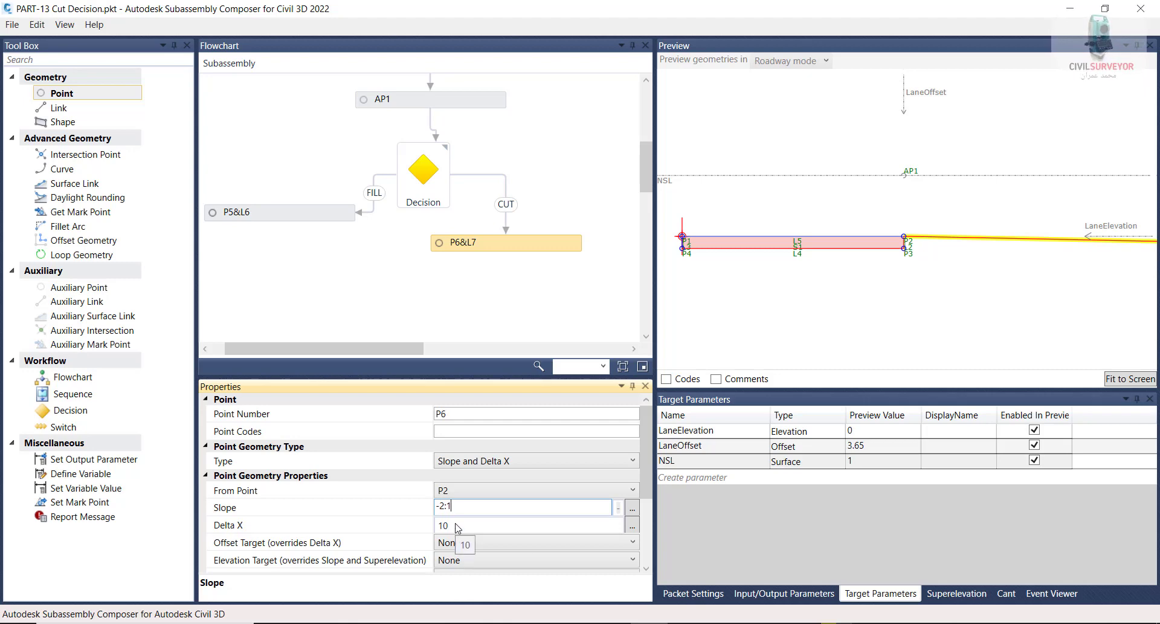
pyautogui.click(456, 523)
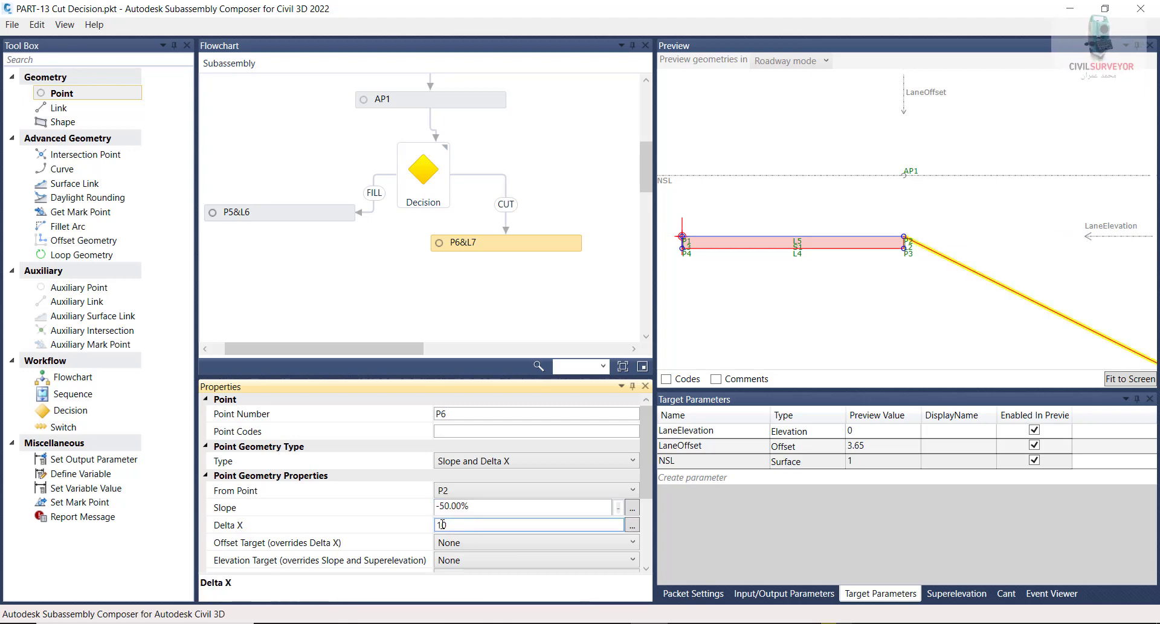
pyautogui.doubleClick(442, 524)
pyautogui.write('0.68')
pyautogui.press('Return')
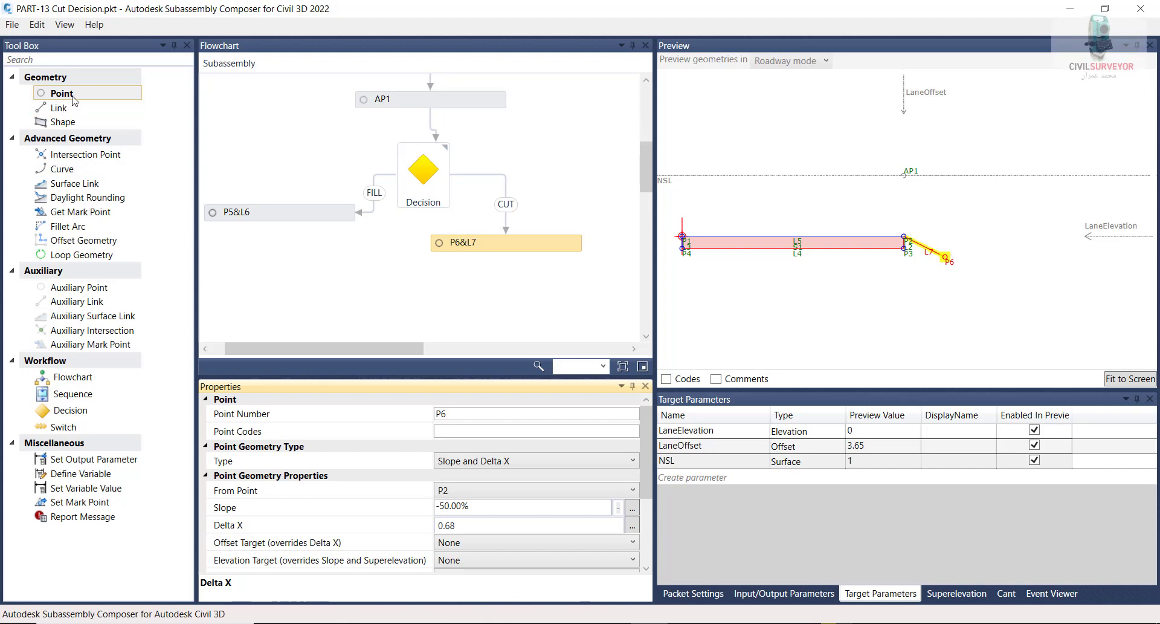
# - Add P7&L8 after P6&L7 as a Delta X/Delta Y point from P6 with Delta X 0.6
pyautogui.moveTo(73, 98)
pyautogui.mouseDown()
pyautogui.moveTo(152, 164)
pyautogui.moveTo(531, 281)
pyautogui.mouseUp()
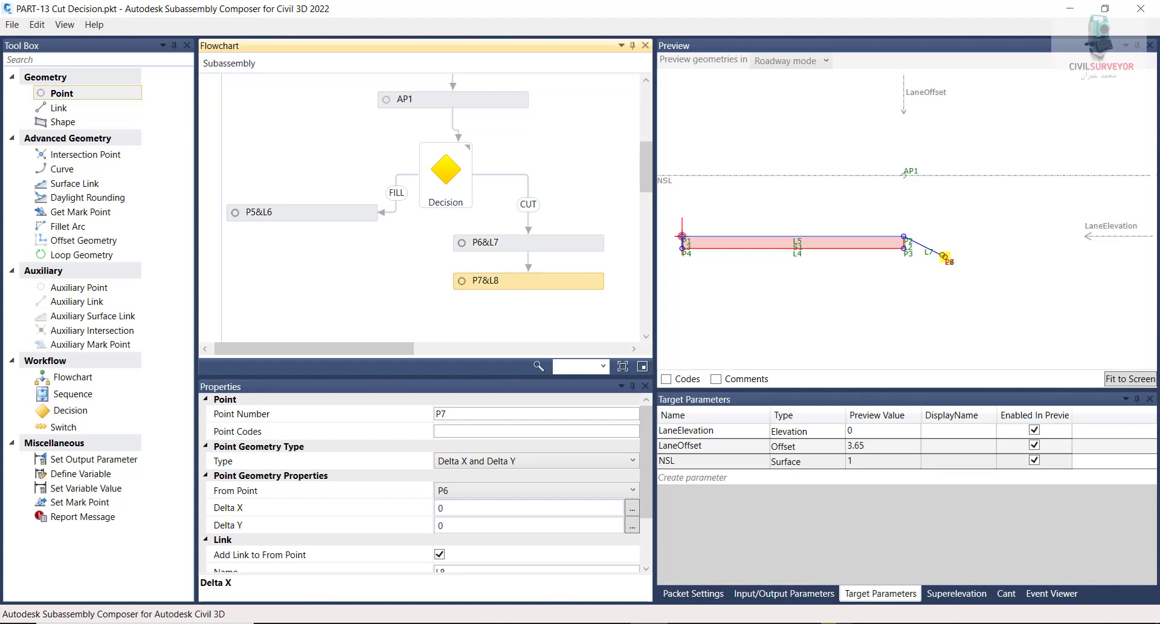
pyautogui.click(472, 464)
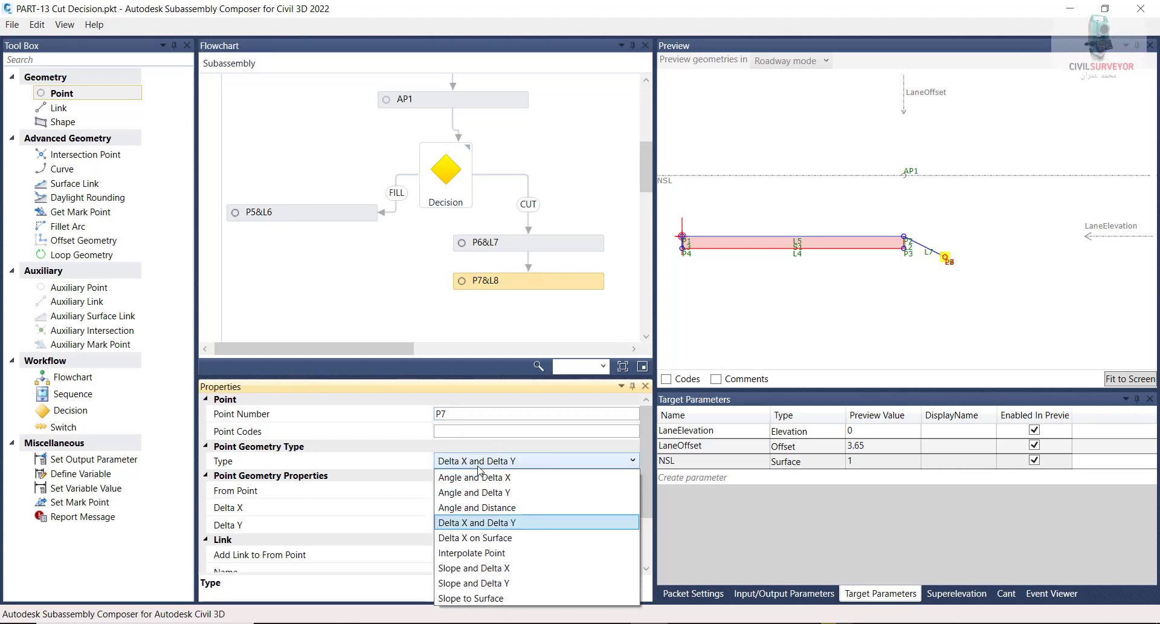
pyautogui.click(477, 466)
pyautogui.click(463, 492)
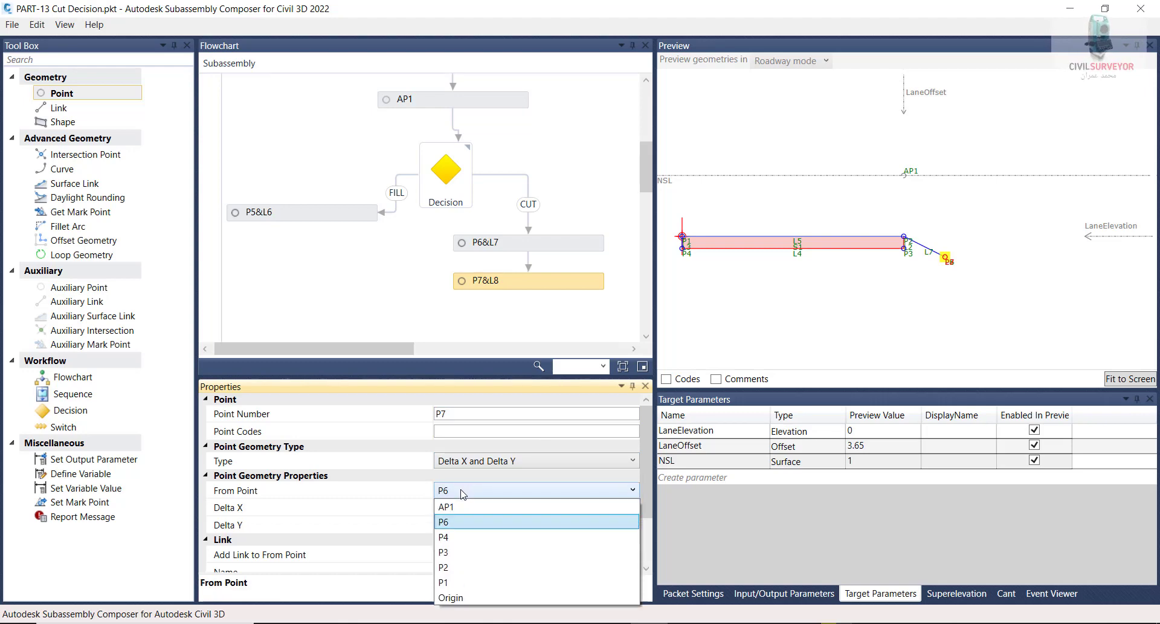
pyautogui.click(456, 522)
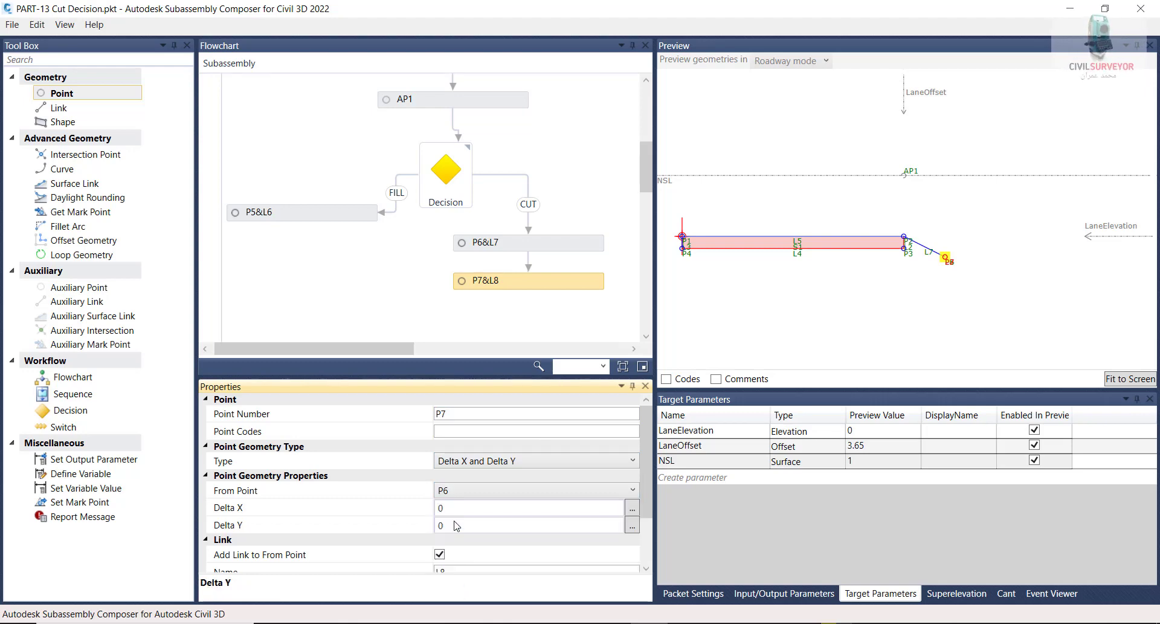
pyautogui.click(450, 510)
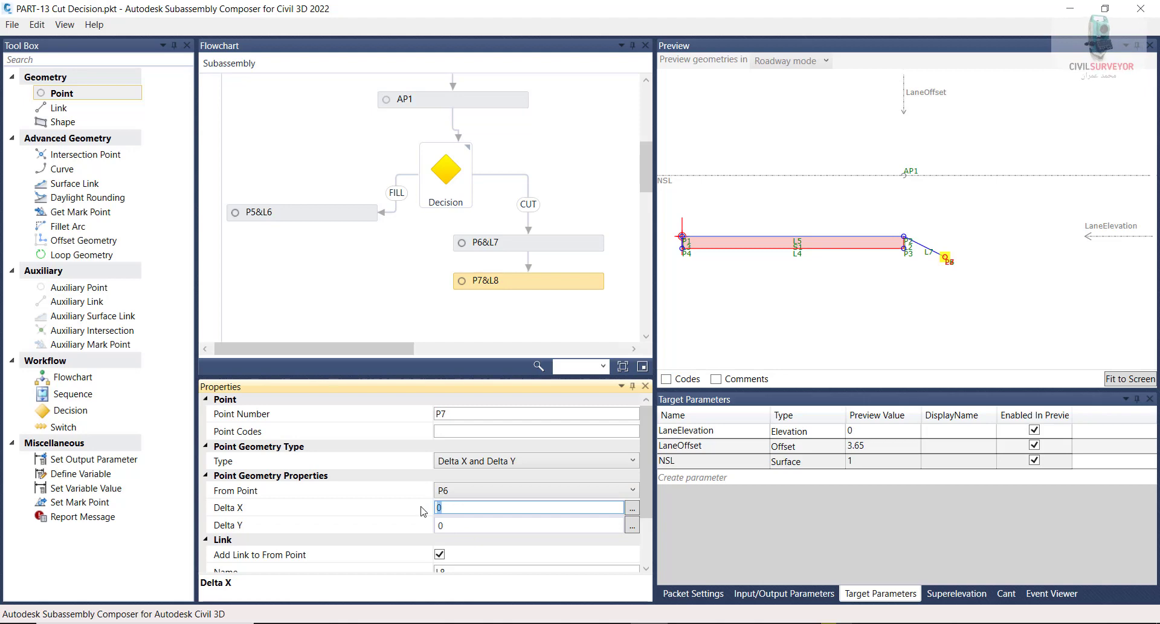
pyautogui.write('0.6')
pyautogui.press('Return')
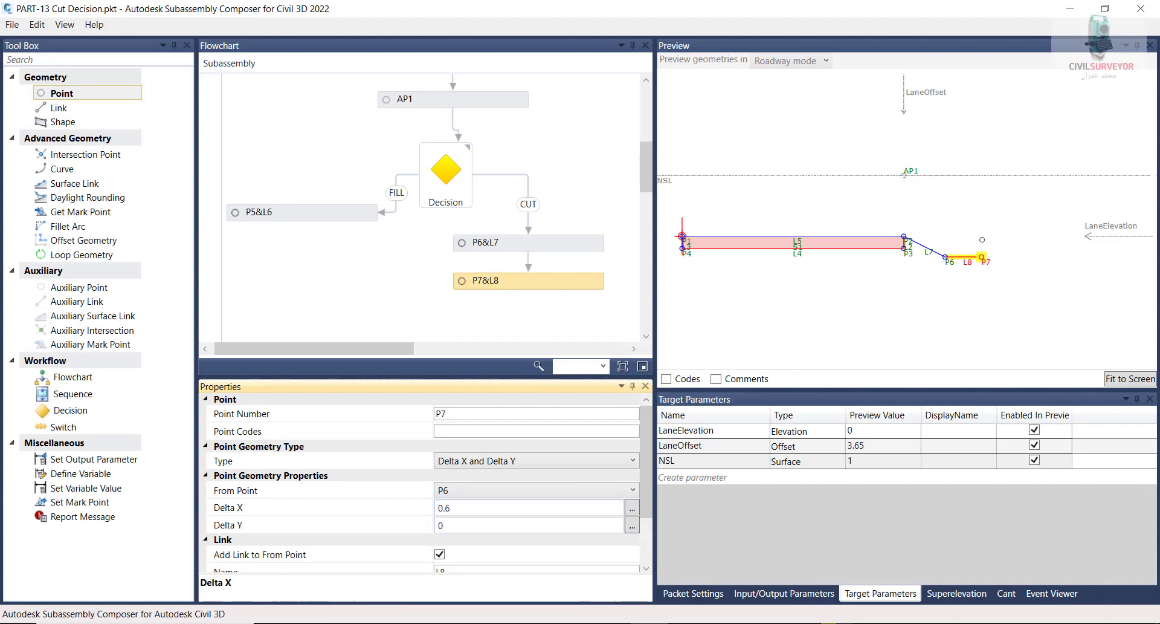
# - Set P7's Delta Y, trying 0.05 and -0.05 before settling on 0
pyautogui.click(448, 531)
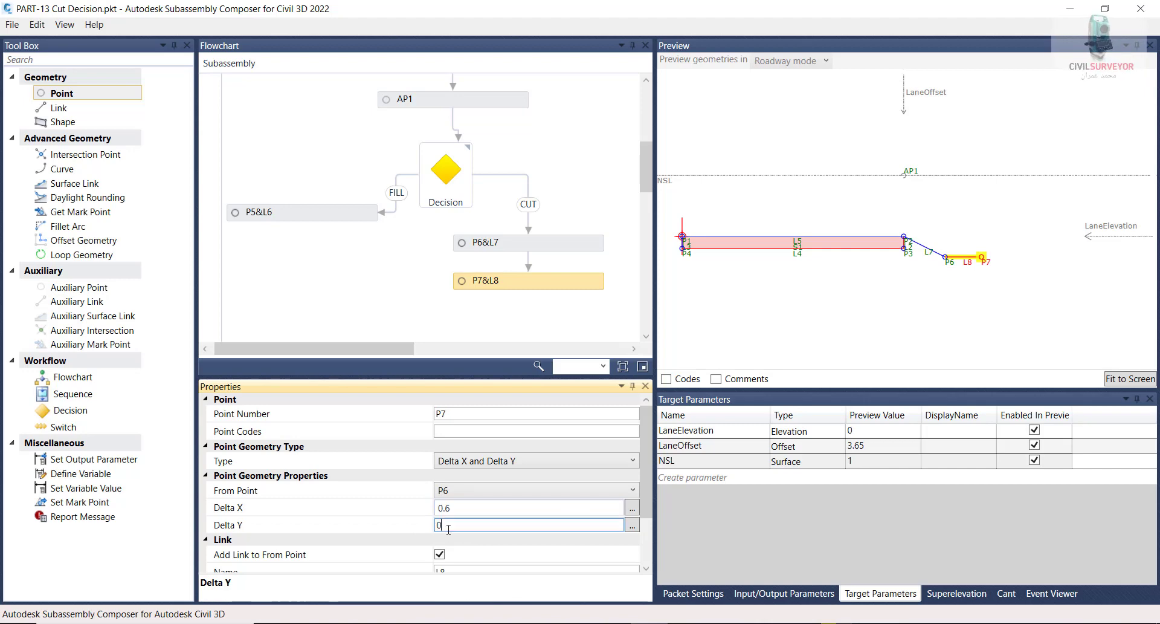
pyautogui.write('0.0')
pyautogui.write('5')
pyautogui.press('Return')
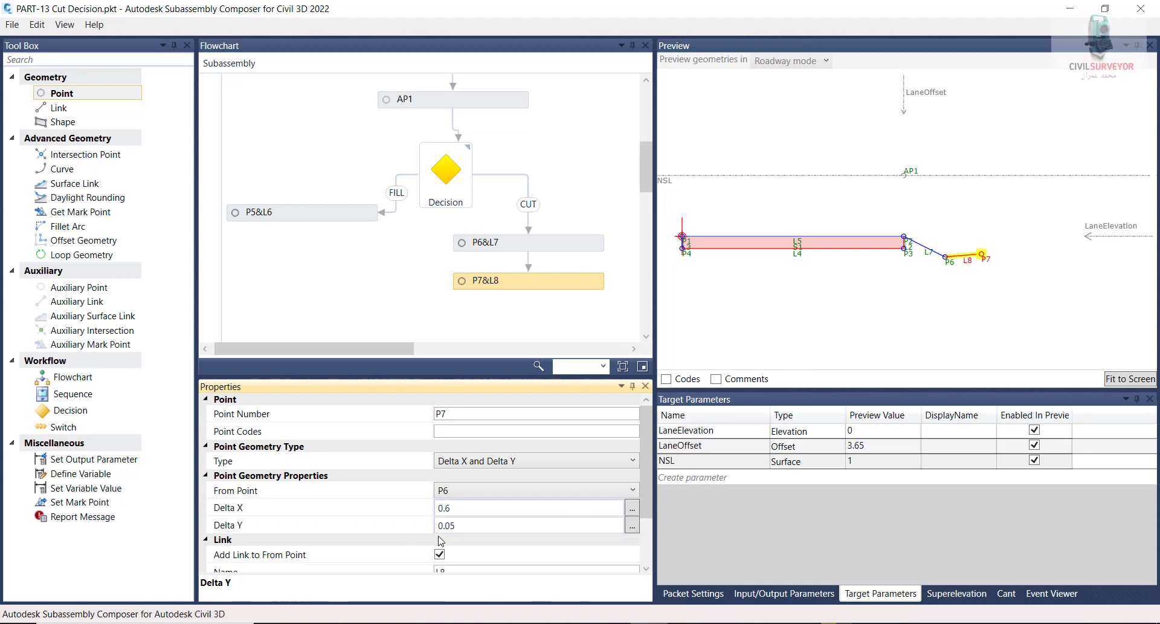
pyautogui.click(440, 534)
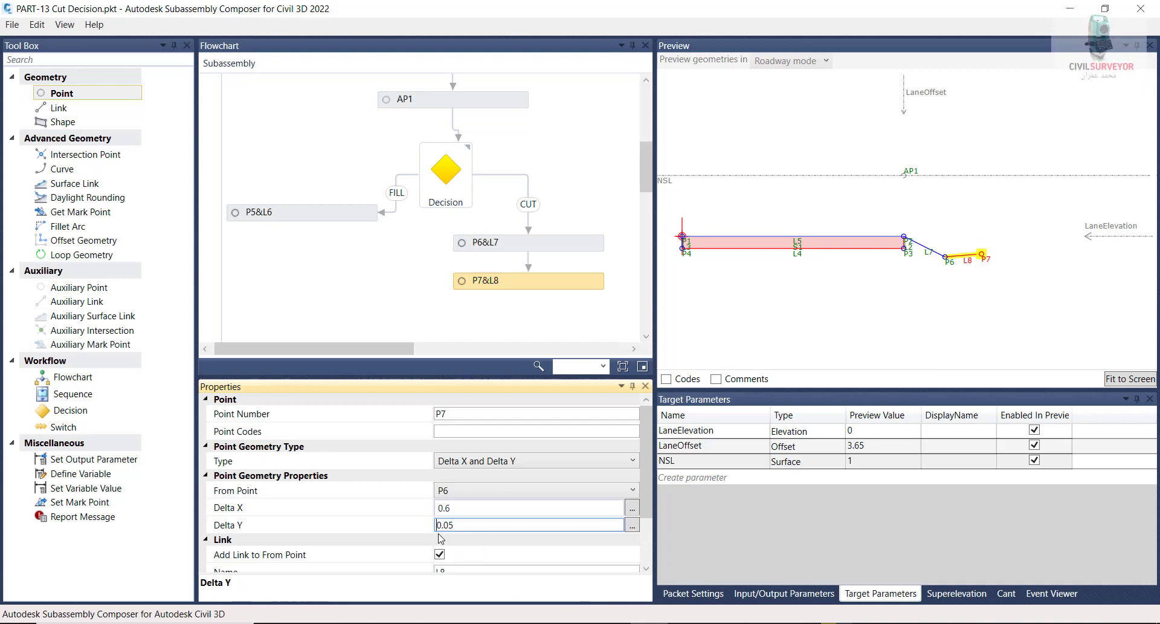
pyautogui.write('-')
pyautogui.press('Return')
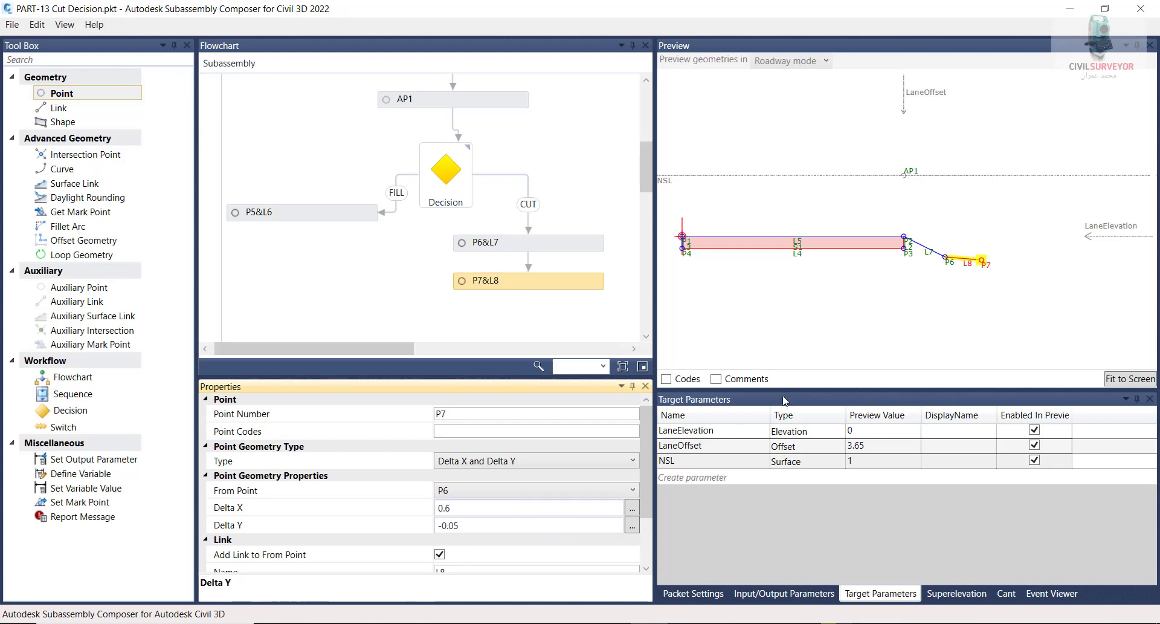
pyautogui.click(468, 526)
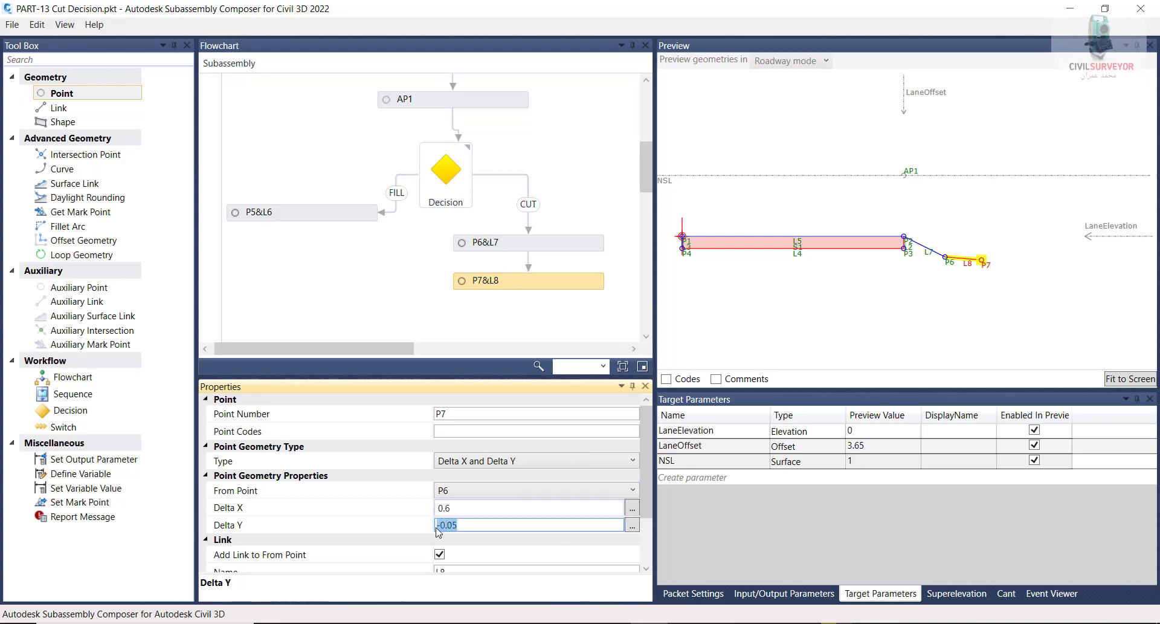
pyautogui.write('0')
pyautogui.press('Return')
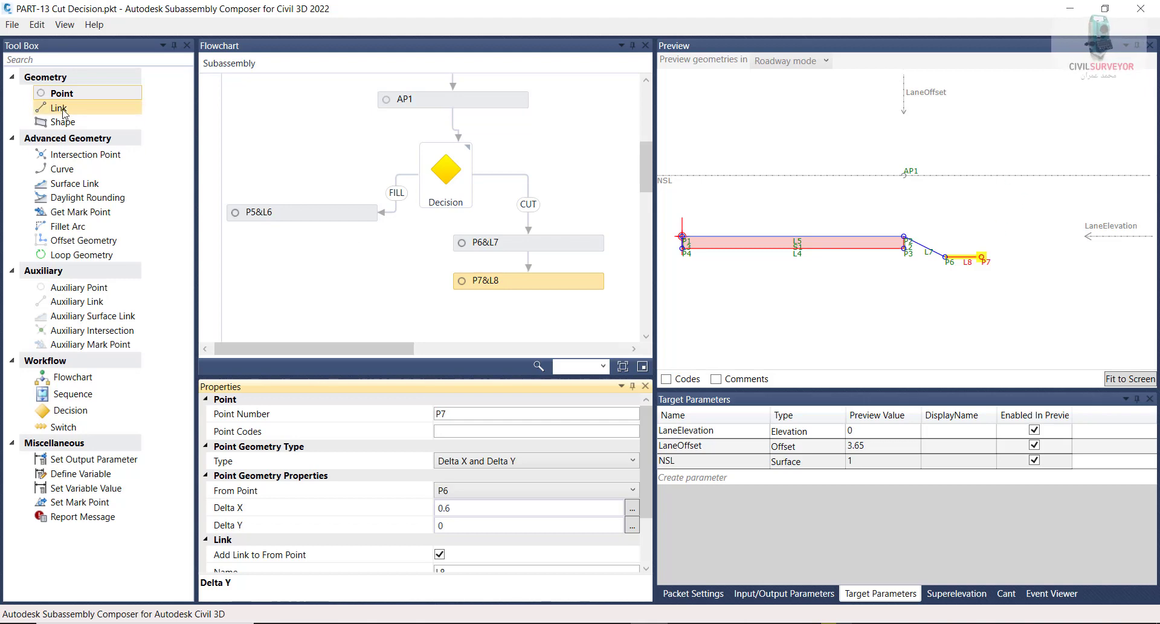
# - Add P8&L9 below P7&L8 as a Slope to Surface point targeting NSL
pyautogui.moveTo(58, 108); pyautogui.dragTo(539, 312)
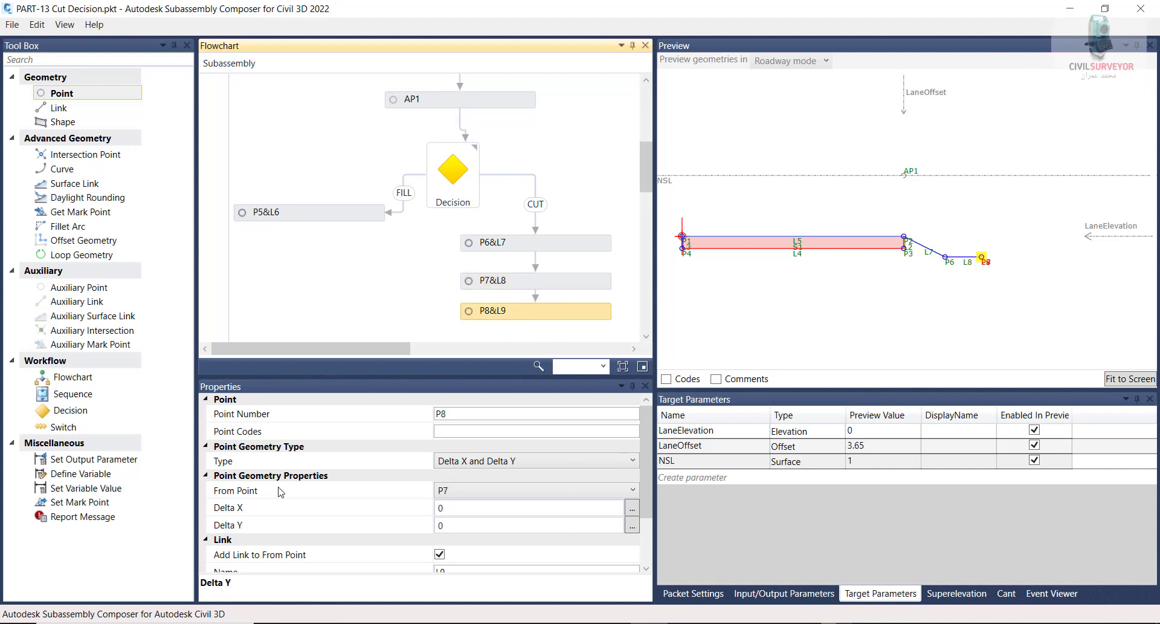
pyautogui.click(474, 462)
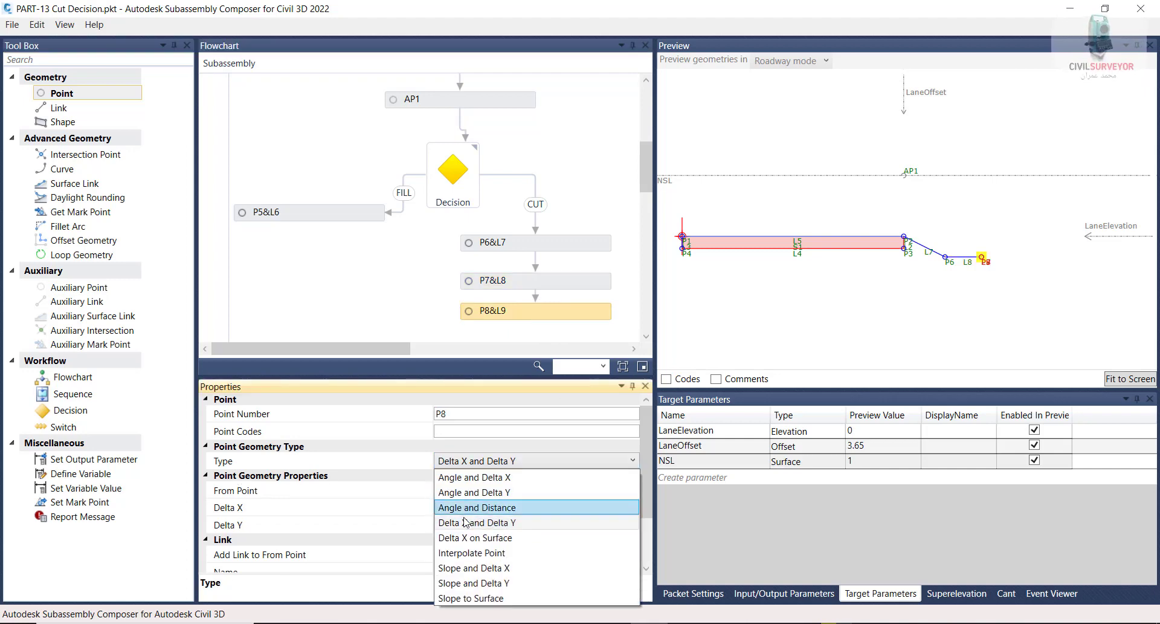
pyautogui.click(466, 601)
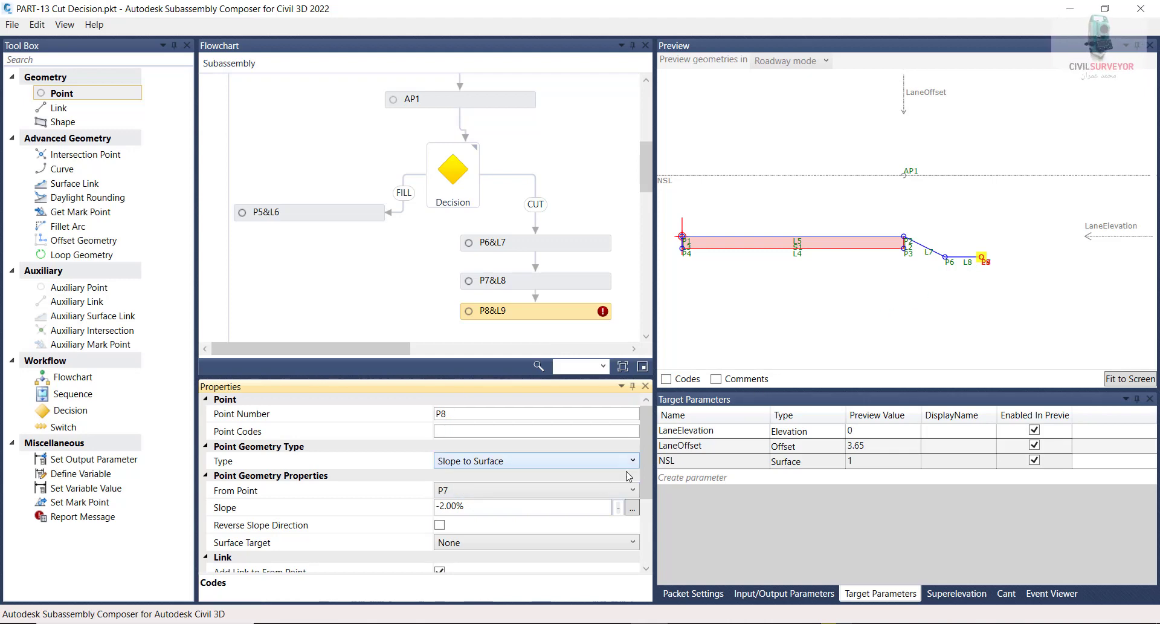
pyautogui.moveTo(512, 505); pyautogui.dragTo(440, 509)
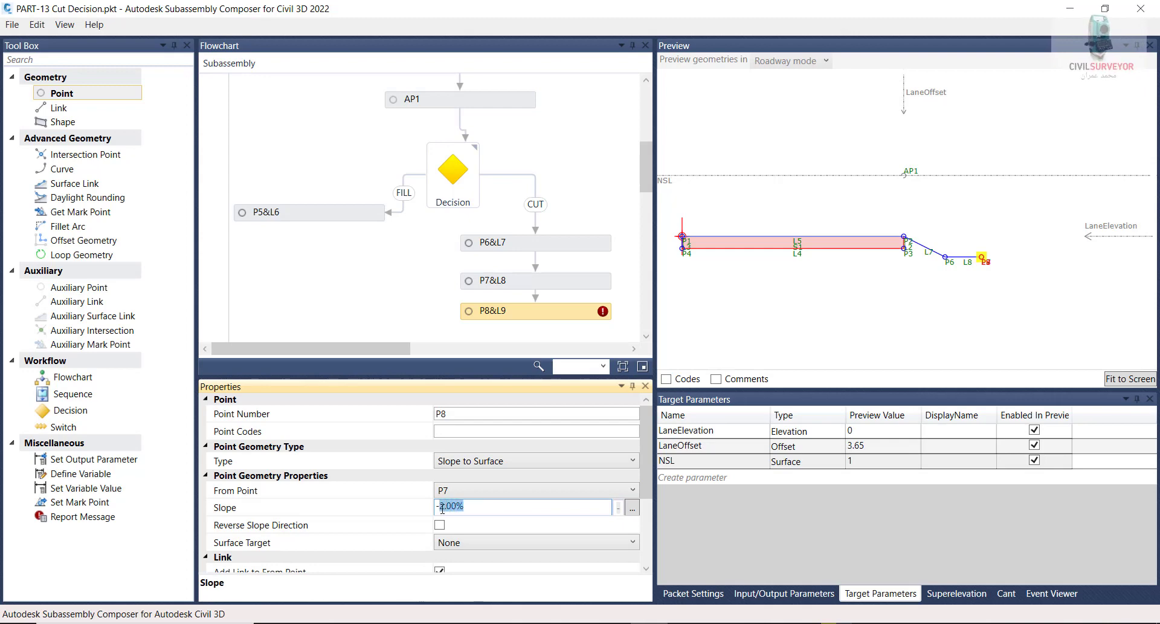
pyautogui.write('100')
pyautogui.click(449, 543)
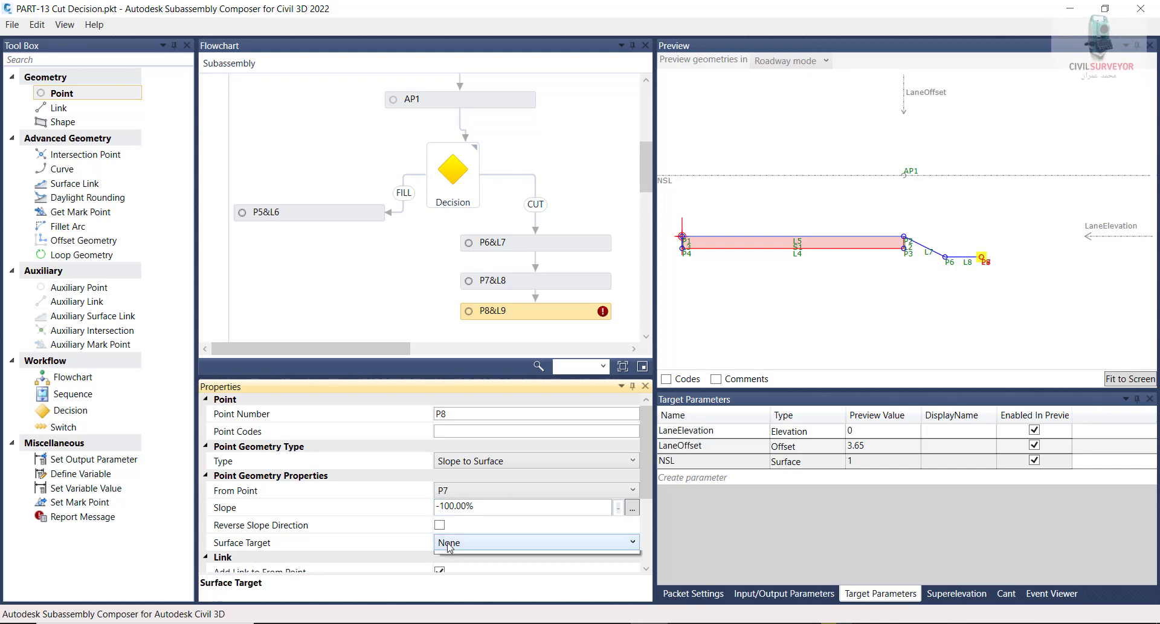
pyautogui.click(450, 571)
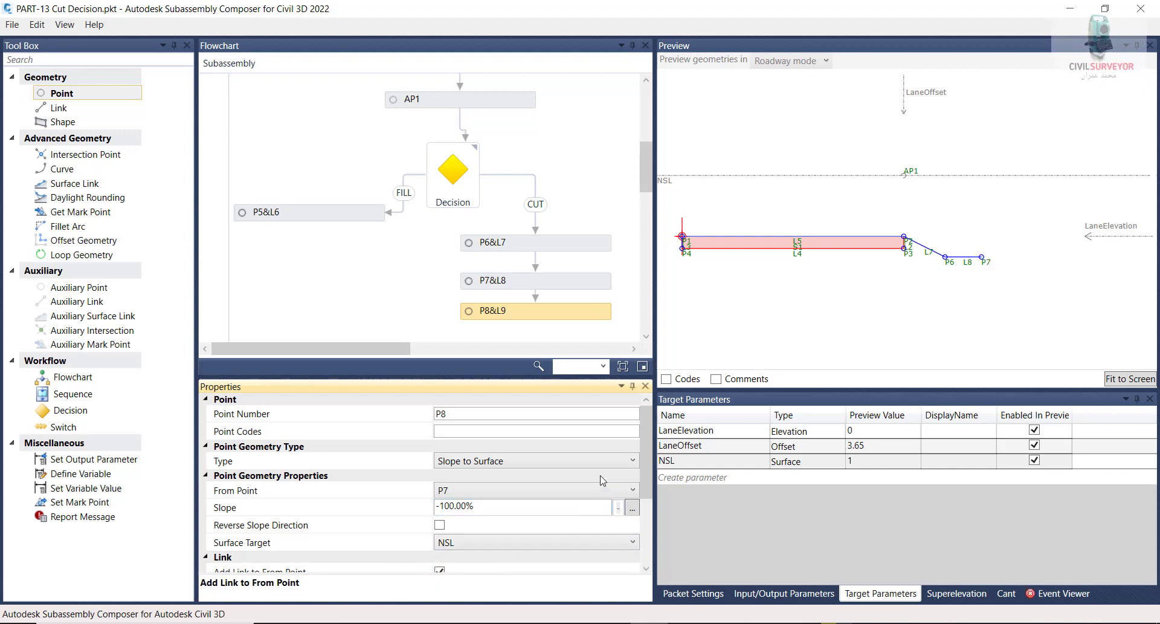
# - Correct P8's slope to 1:1 so L9 daylights to NSL
pyautogui.moveTo(474, 508); pyautogui.dragTo(445, 510)
pyautogui.press('BackSpace')
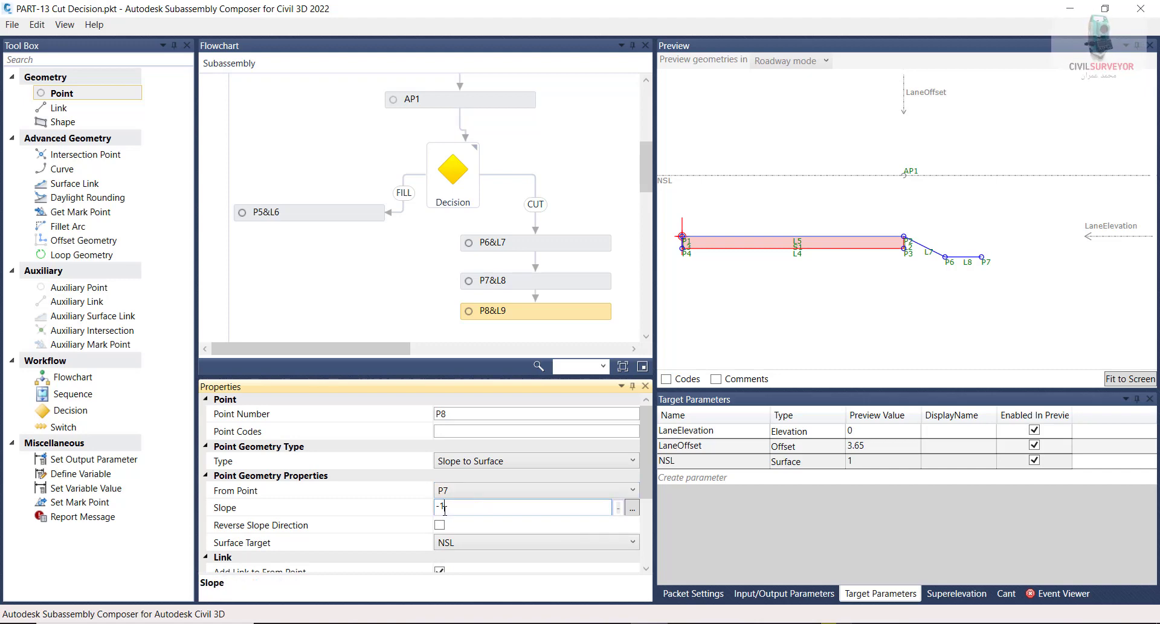
pyautogui.press('BackSpace')
pyautogui.write('1')
pyautogui.click(871, 277)
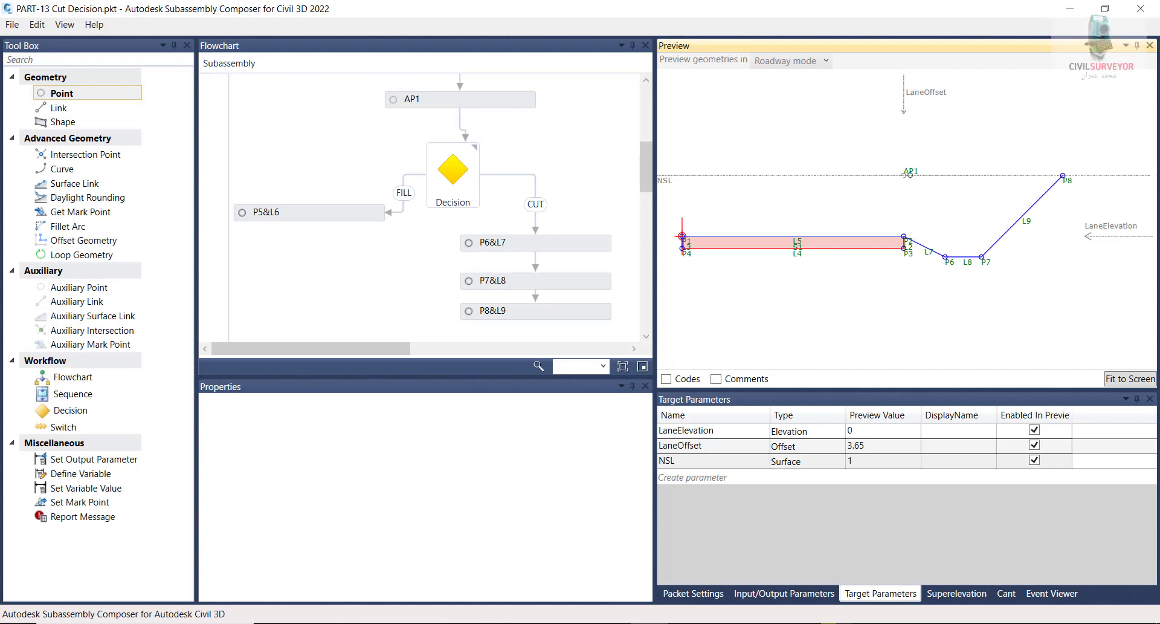
# - Drag NSL below the road to see the fill branch, then back up to 1.189 for cut
pyautogui.moveTo(668, 180); pyautogui.dragTo(719, 305)
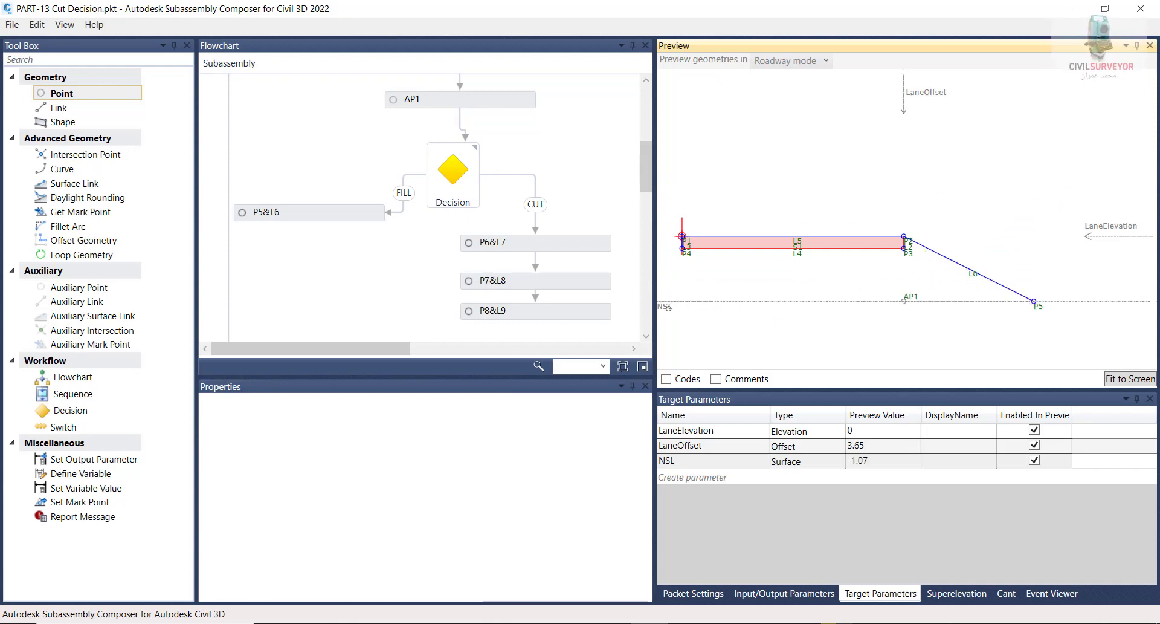
pyautogui.moveTo(667, 305); pyautogui.dragTo(676, 173)
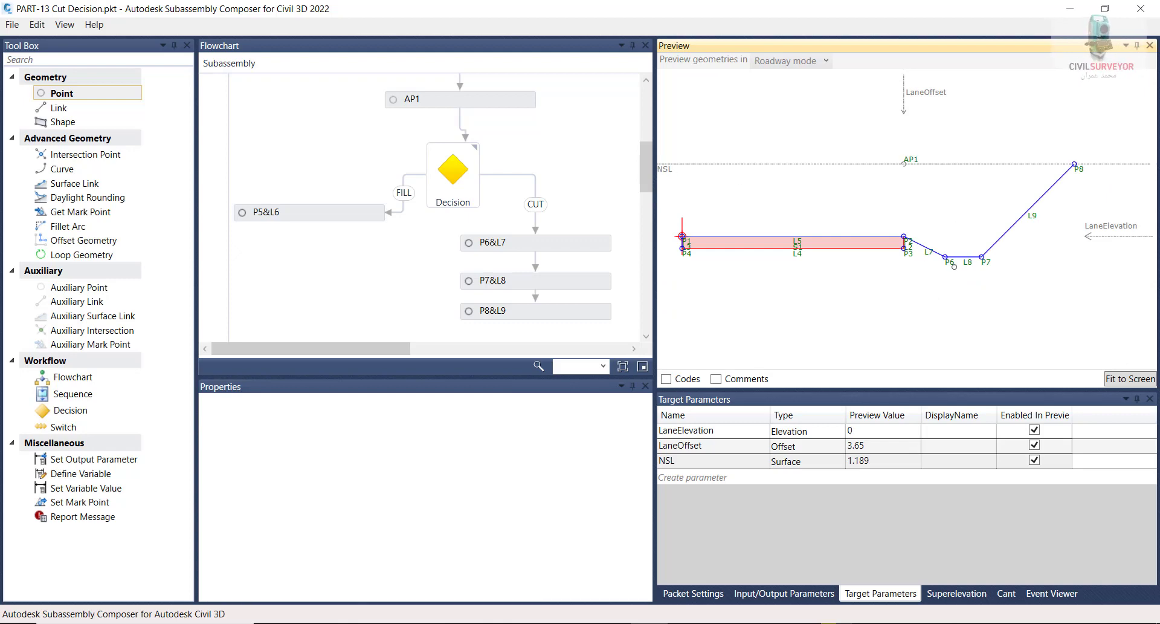
# - Narrow the ditch bottom by setting P7's Delta X to 0.3
pyautogui.click(533, 312)
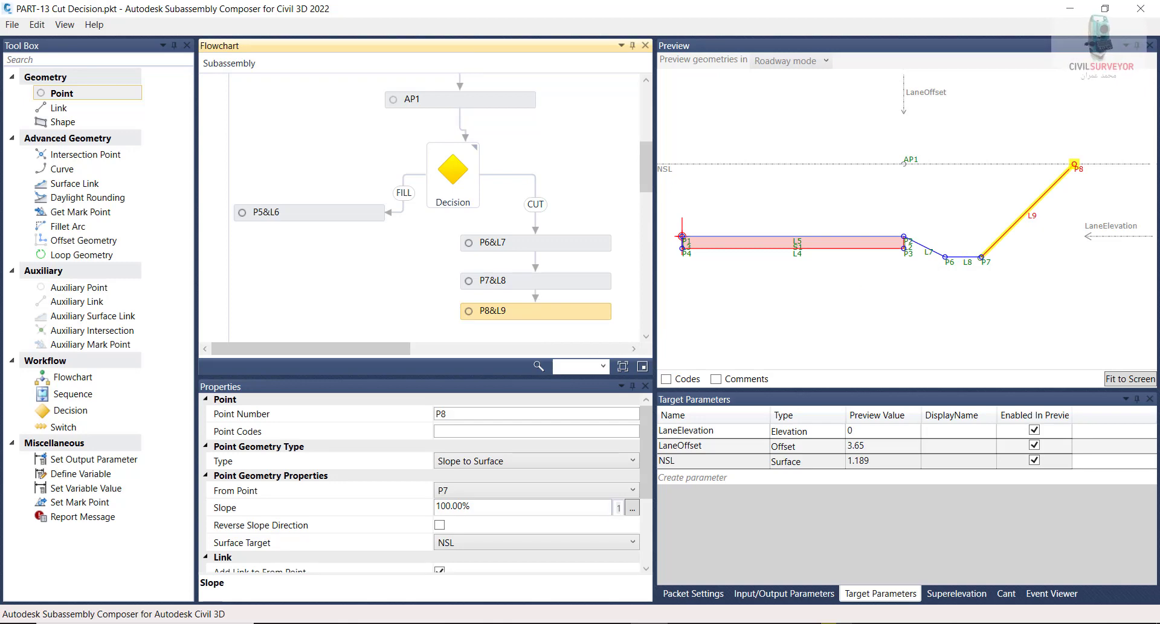
pyautogui.click(982, 257)
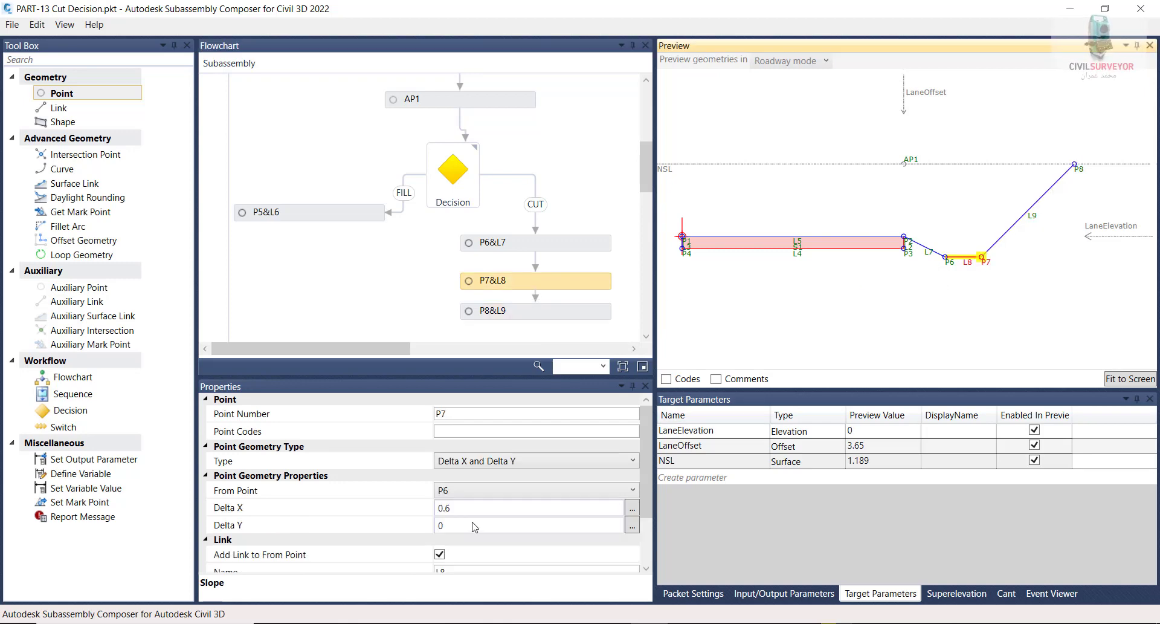
pyautogui.click(469, 510)
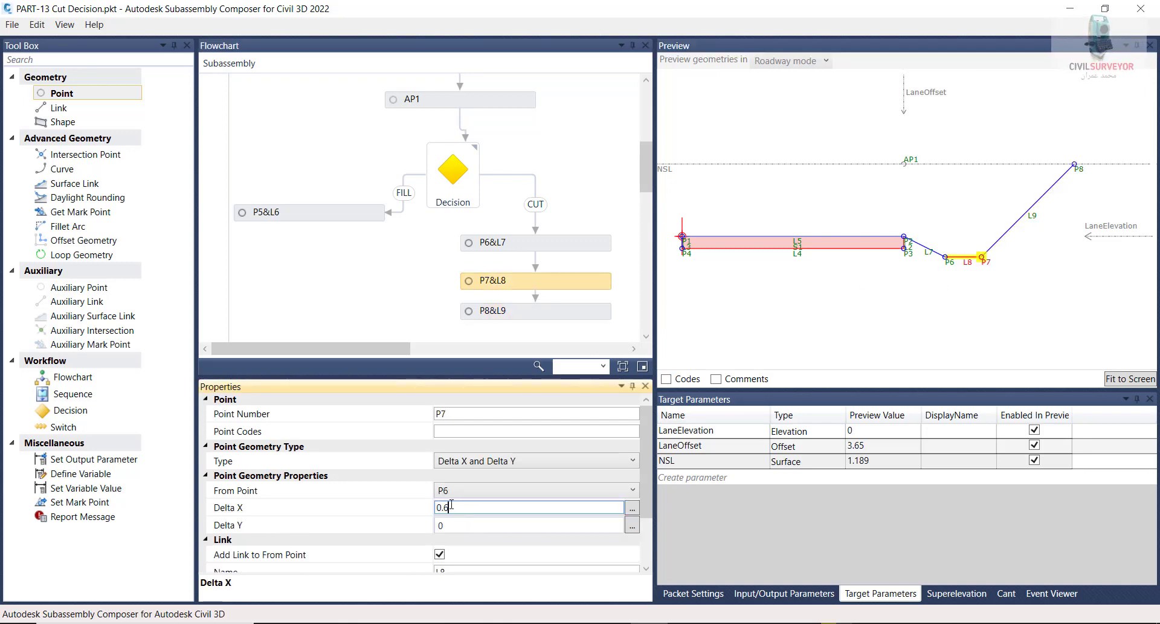
pyautogui.press('BackSpace')
pyautogui.press('BackSpace')
pyautogui.write('30')
pyautogui.press('Return')
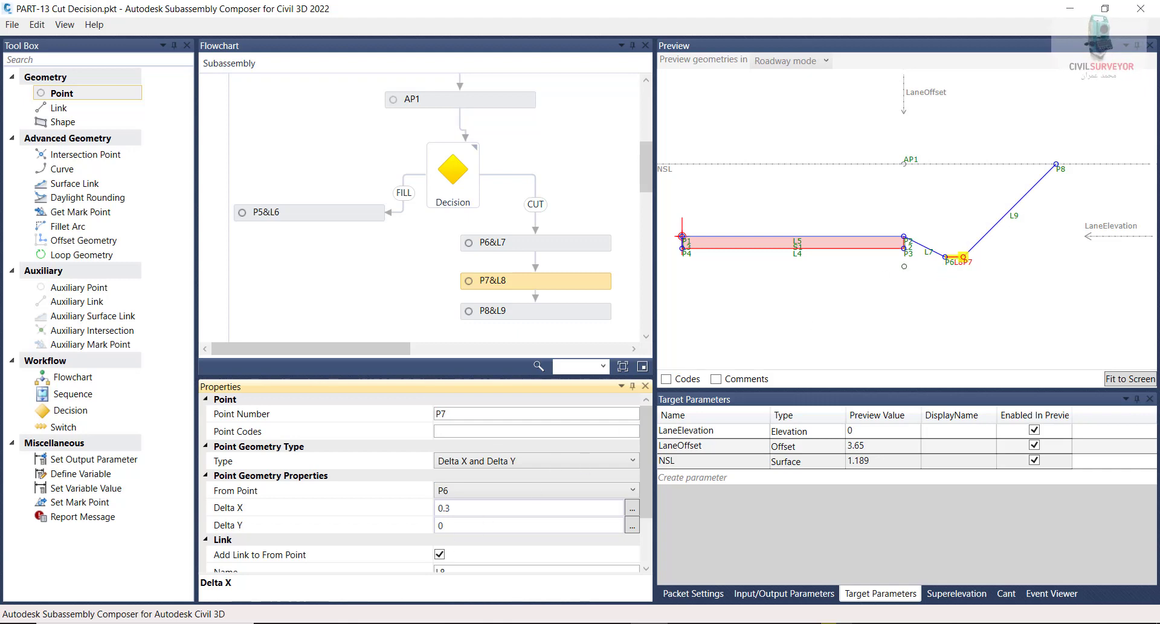
# - Steepen P6's slope from -50% to -1:1
pyautogui.click(920, 246)
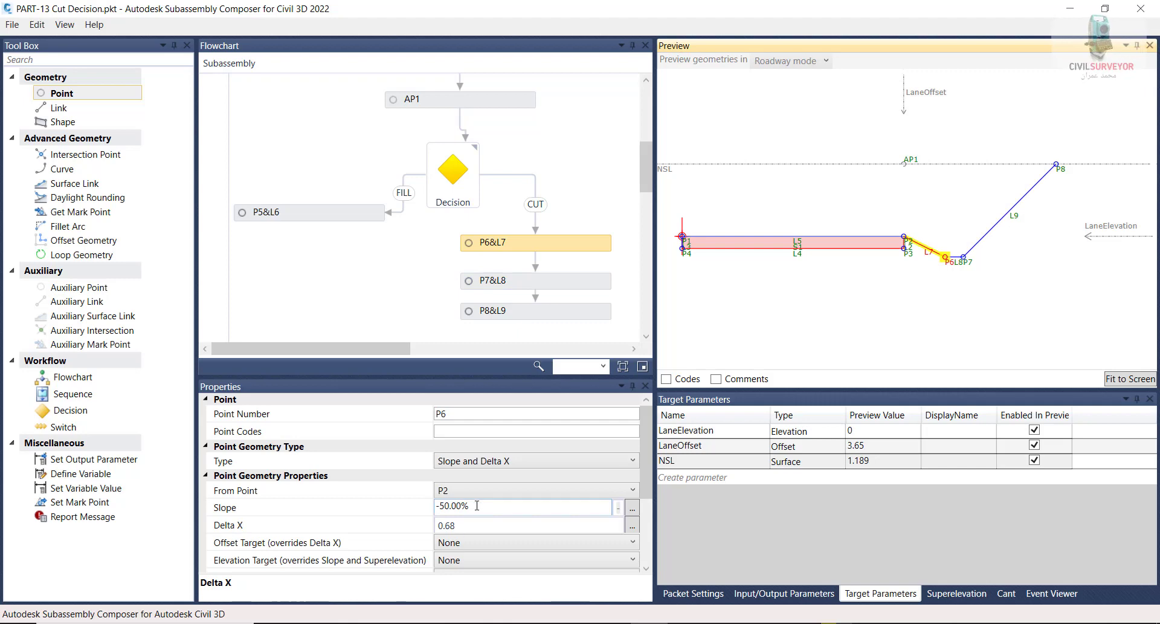
pyautogui.moveTo(470, 506); pyautogui.dragTo(440, 506)
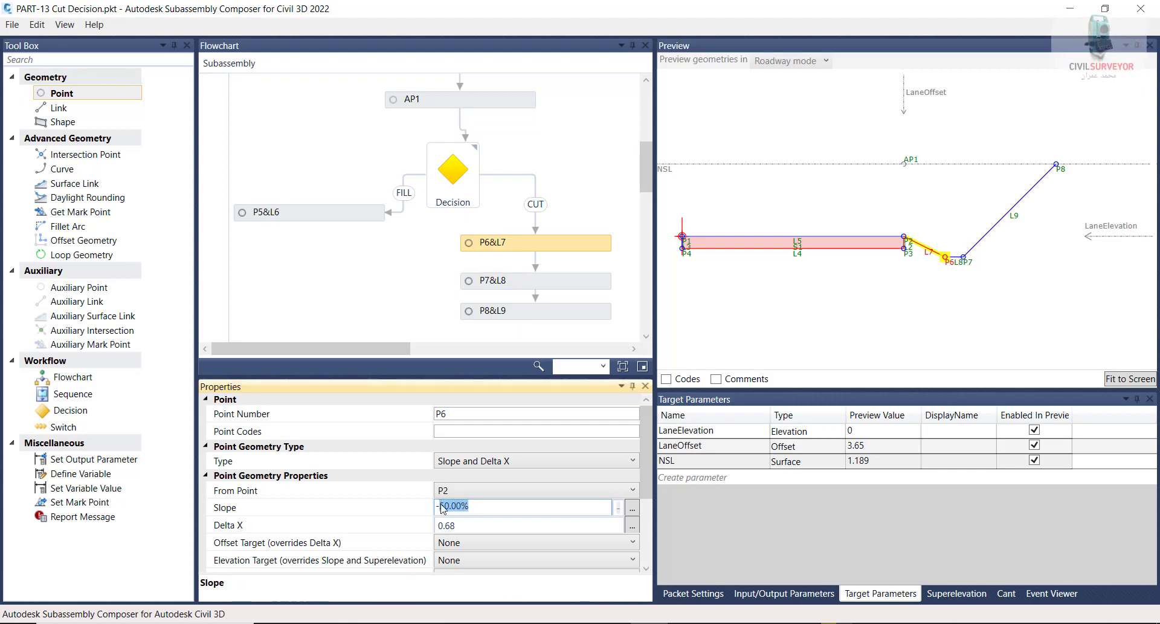
pyautogui.press('BackSpace')
pyautogui.write('1:1')
pyautogui.click(741, 346)
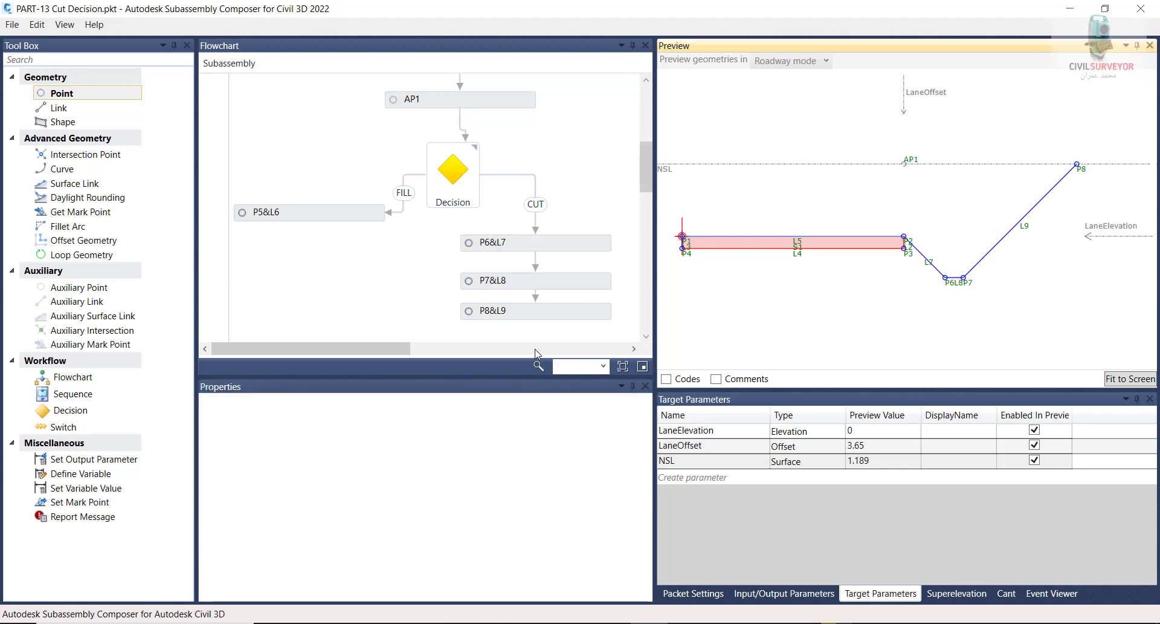
# - Change P6's slope from -1:1 back to -2:1
pyautogui.click(524, 285)
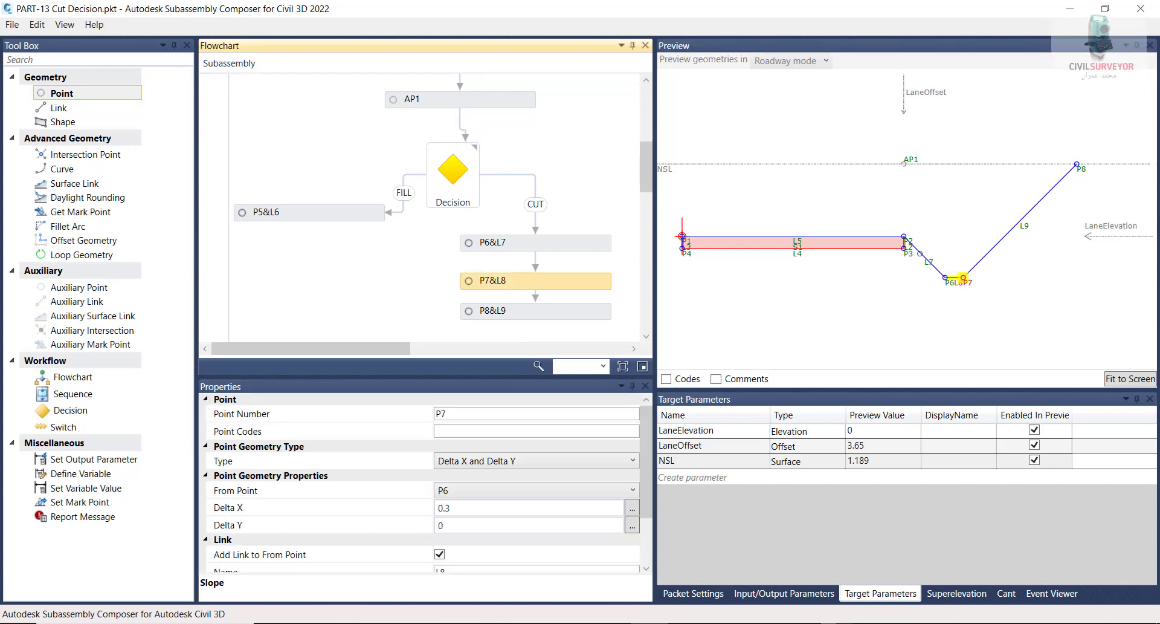
pyautogui.click(946, 278)
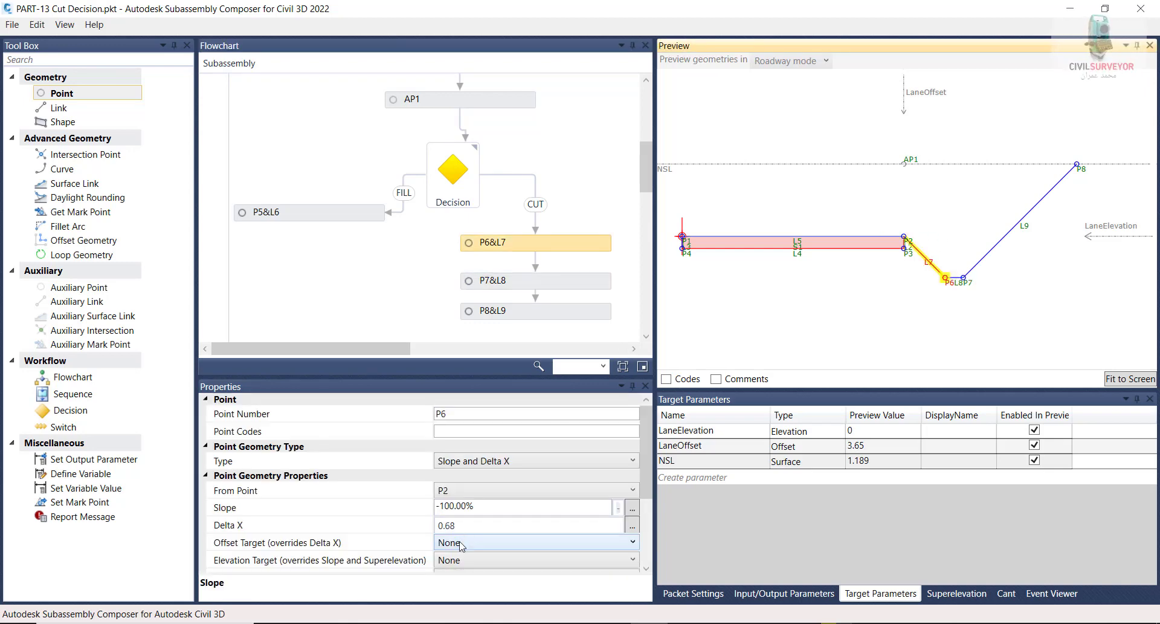
pyautogui.moveTo(474, 506); pyautogui.dragTo(438, 507)
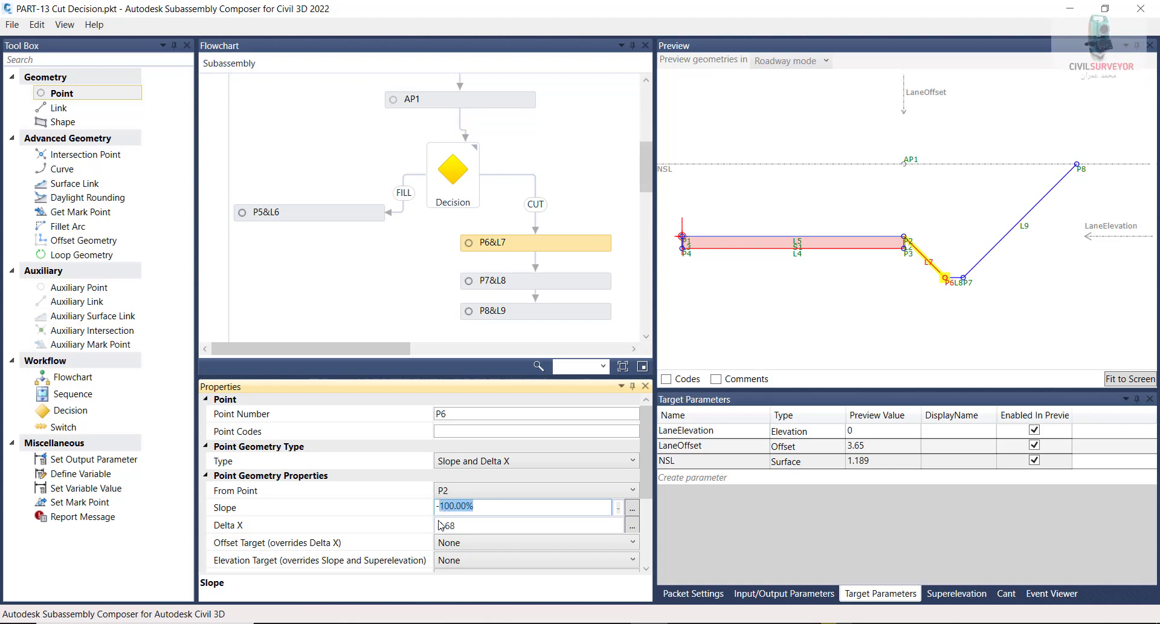
pyautogui.write('2:1')
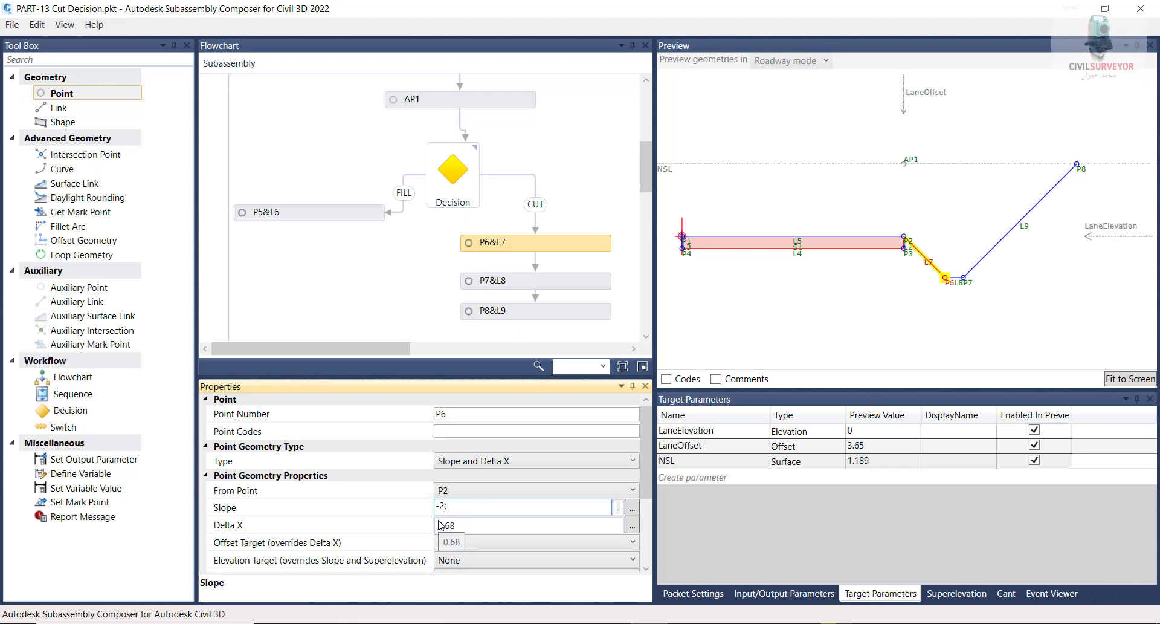
pyautogui.click(826, 301)
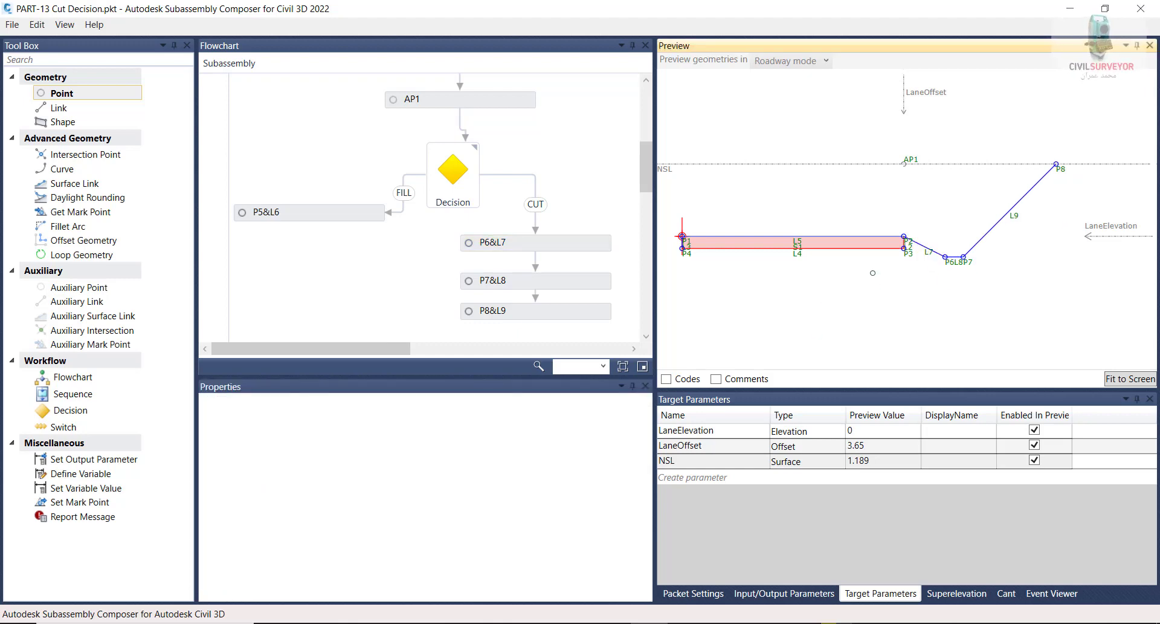
pyautogui.scroll(2, 952, 258)
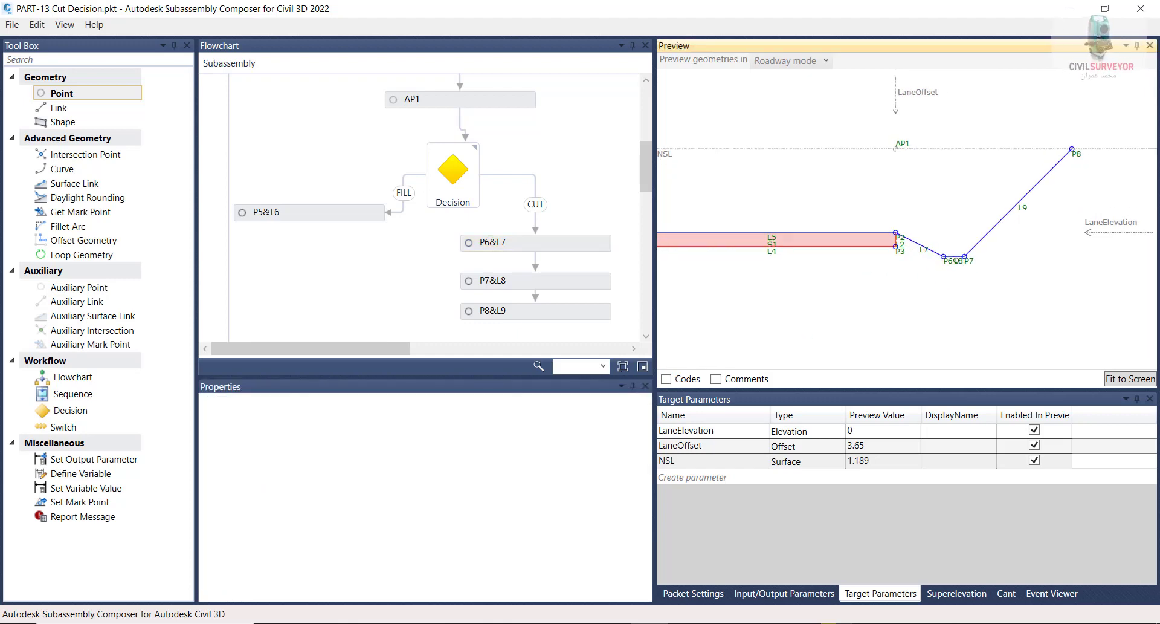
pyautogui.scroll(2, 952, 259)
pyautogui.scroll(1, 952, 259)
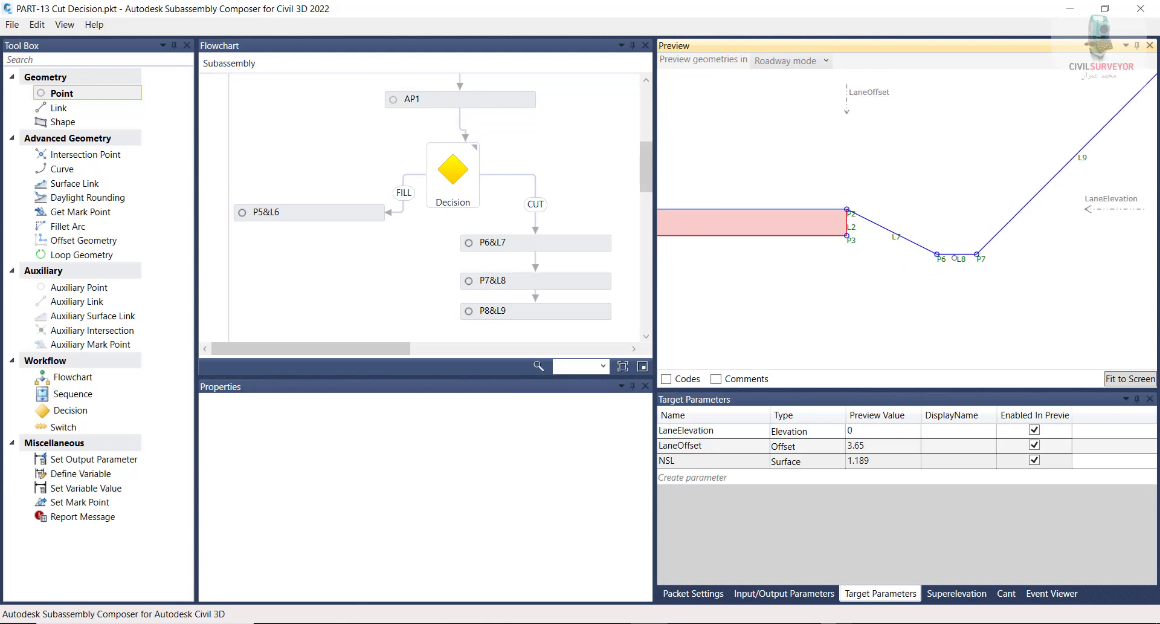
pyautogui.scroll(-1, 963, 261)
pyautogui.scroll(-1, 963, 261)
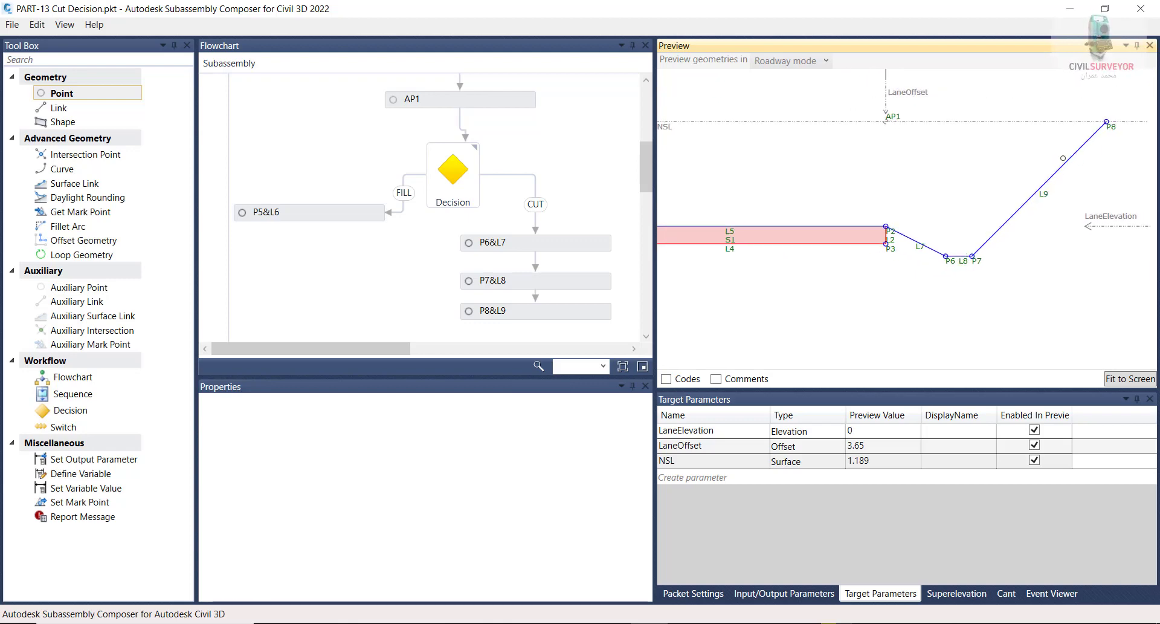
pyautogui.scroll(-1, 998, 229)
pyautogui.scroll(-1, 998, 229)
pyautogui.scroll(-1, 996, 228)
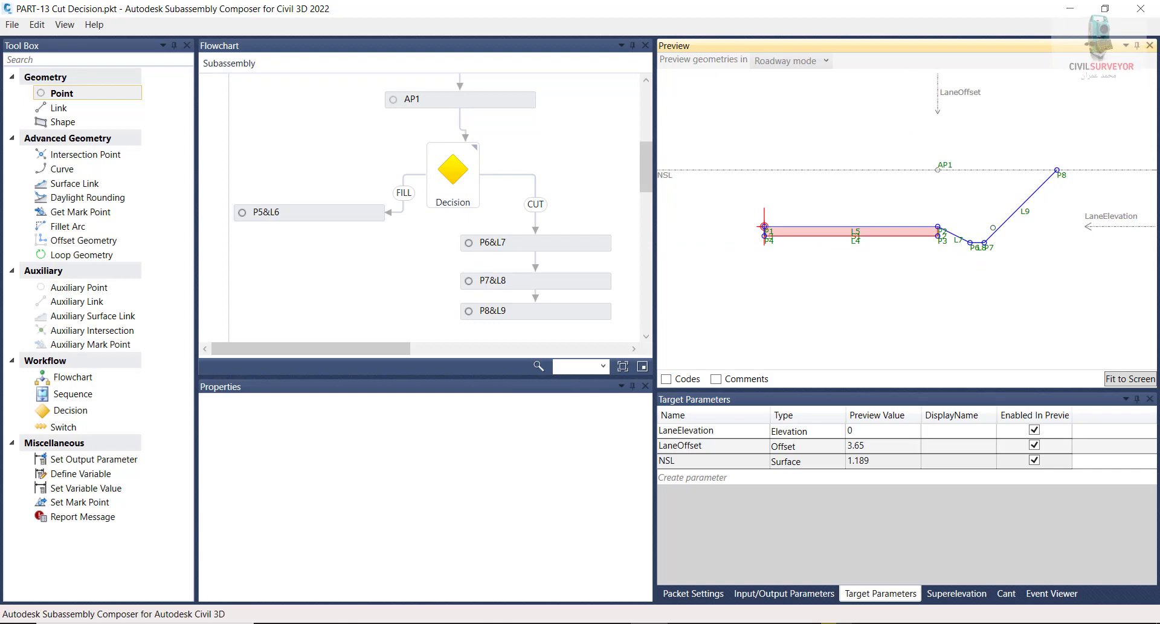